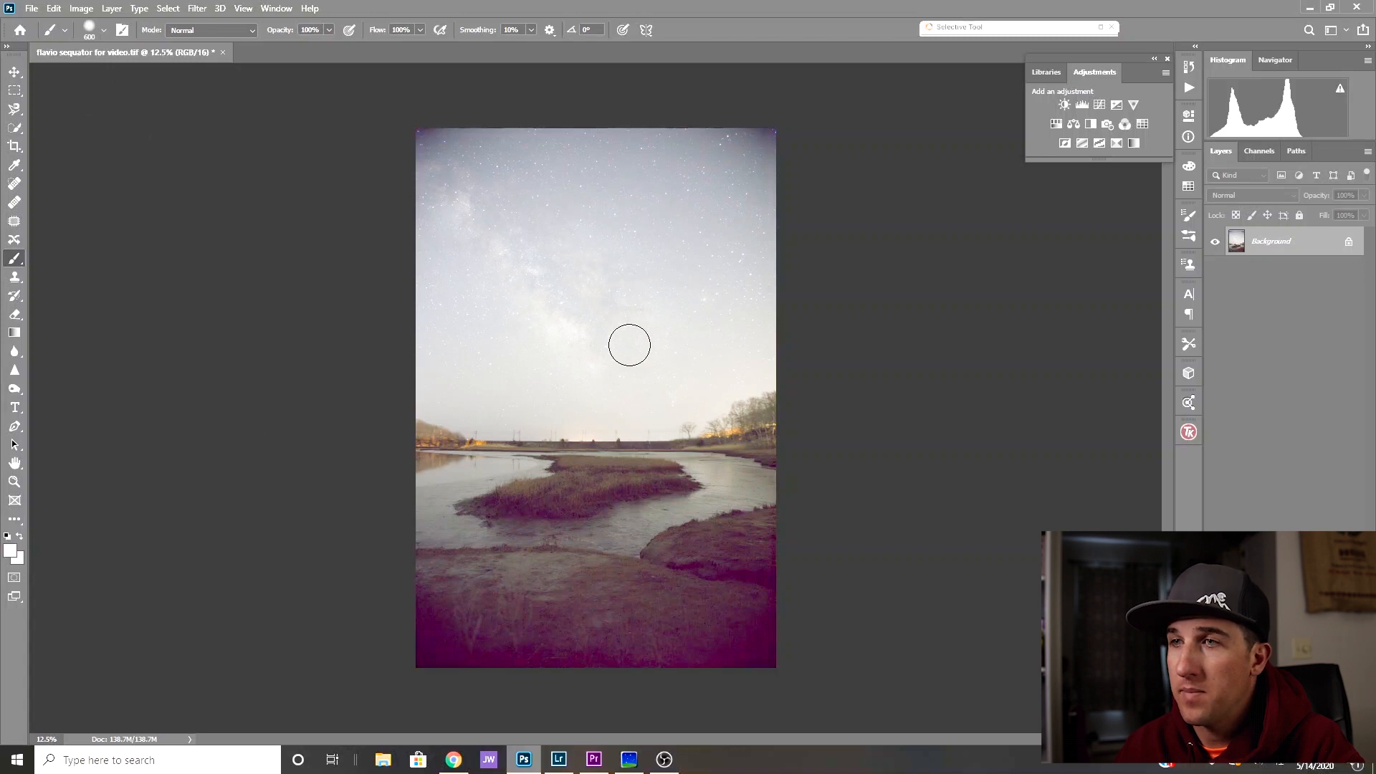
- Duplicate the Background layer of the night sky image
left_click(15, 481)
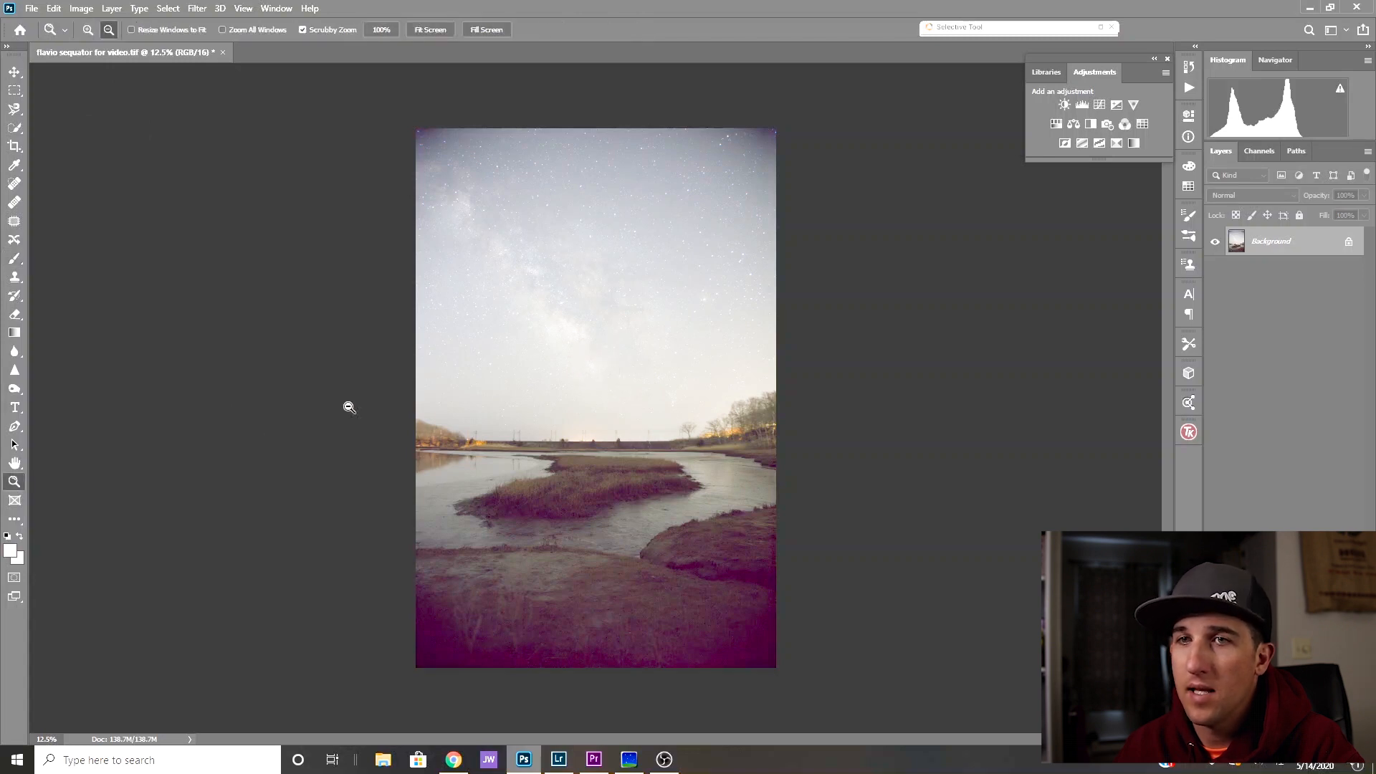
right_click(486, 402)
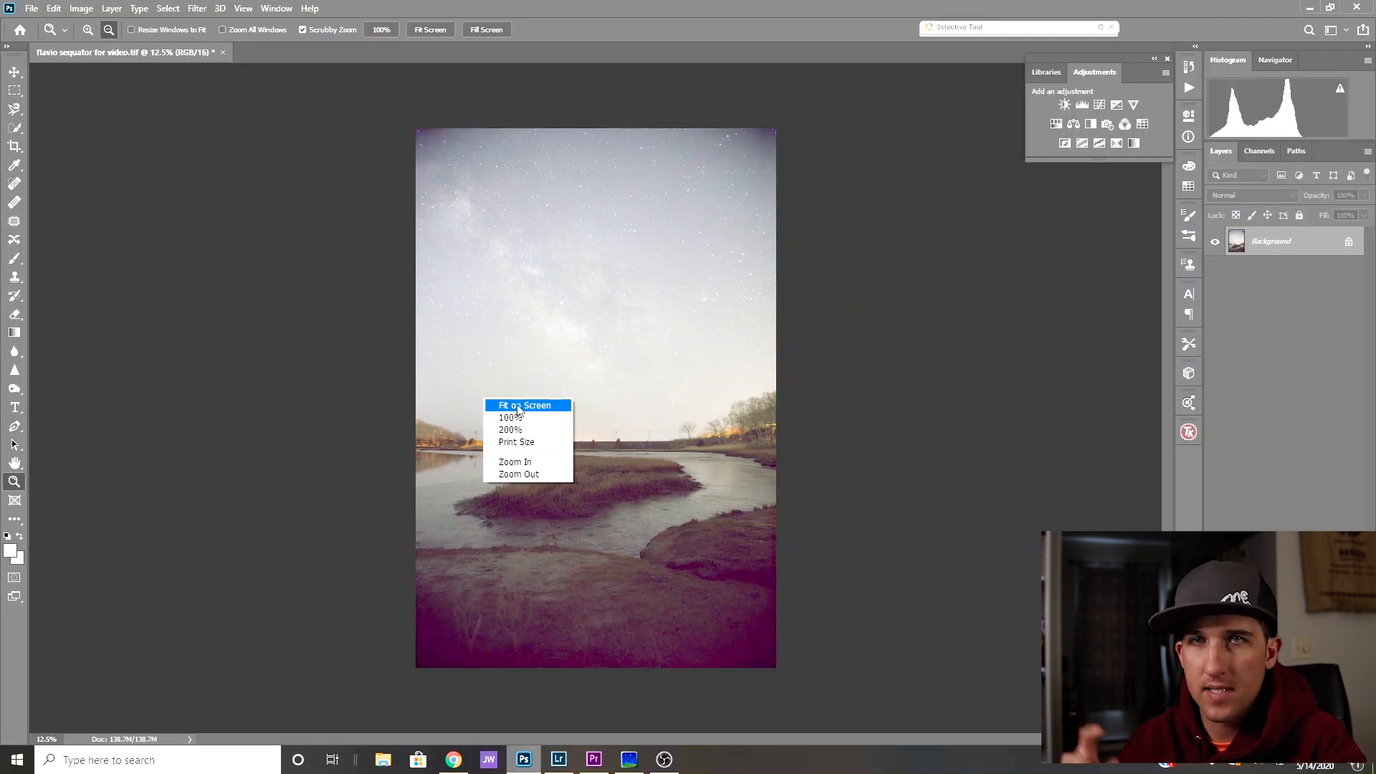
left_click(545, 406)
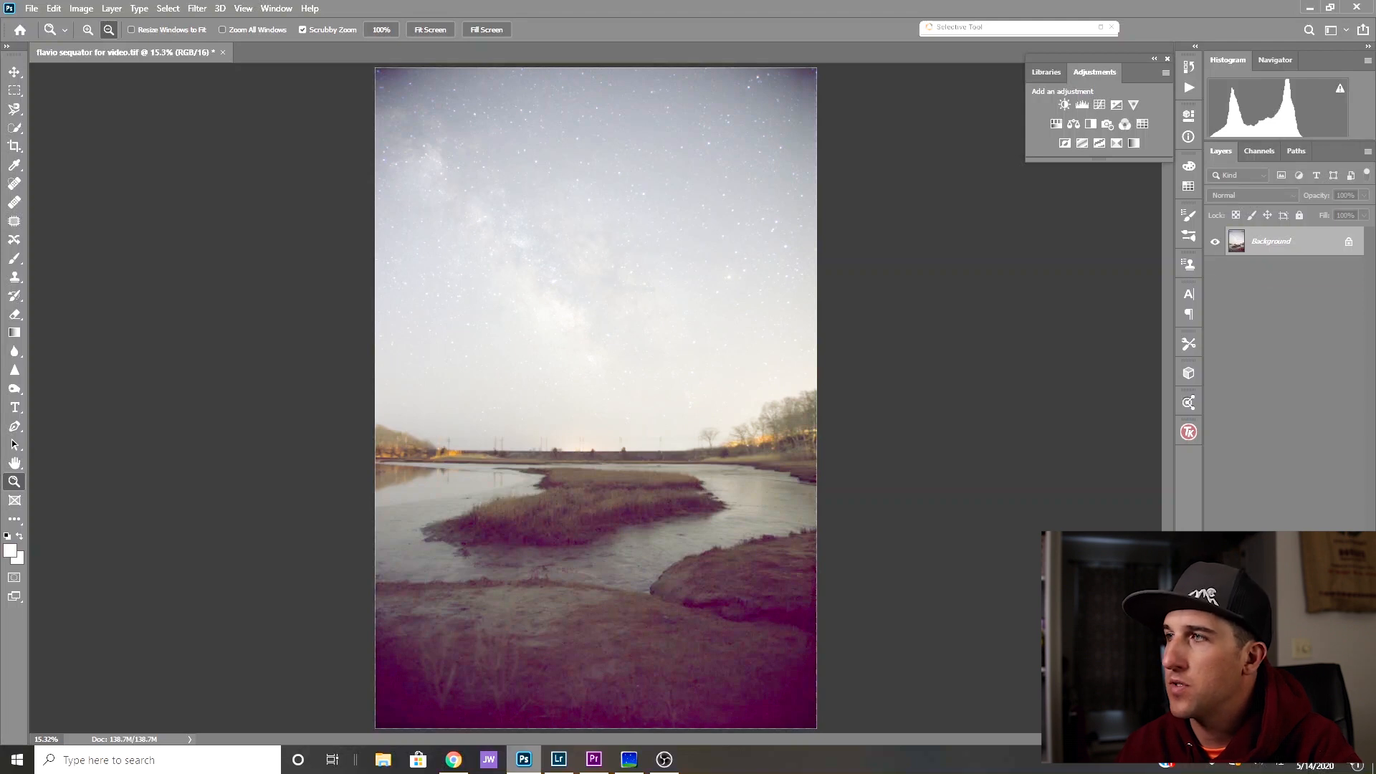
key("ctrl+j")
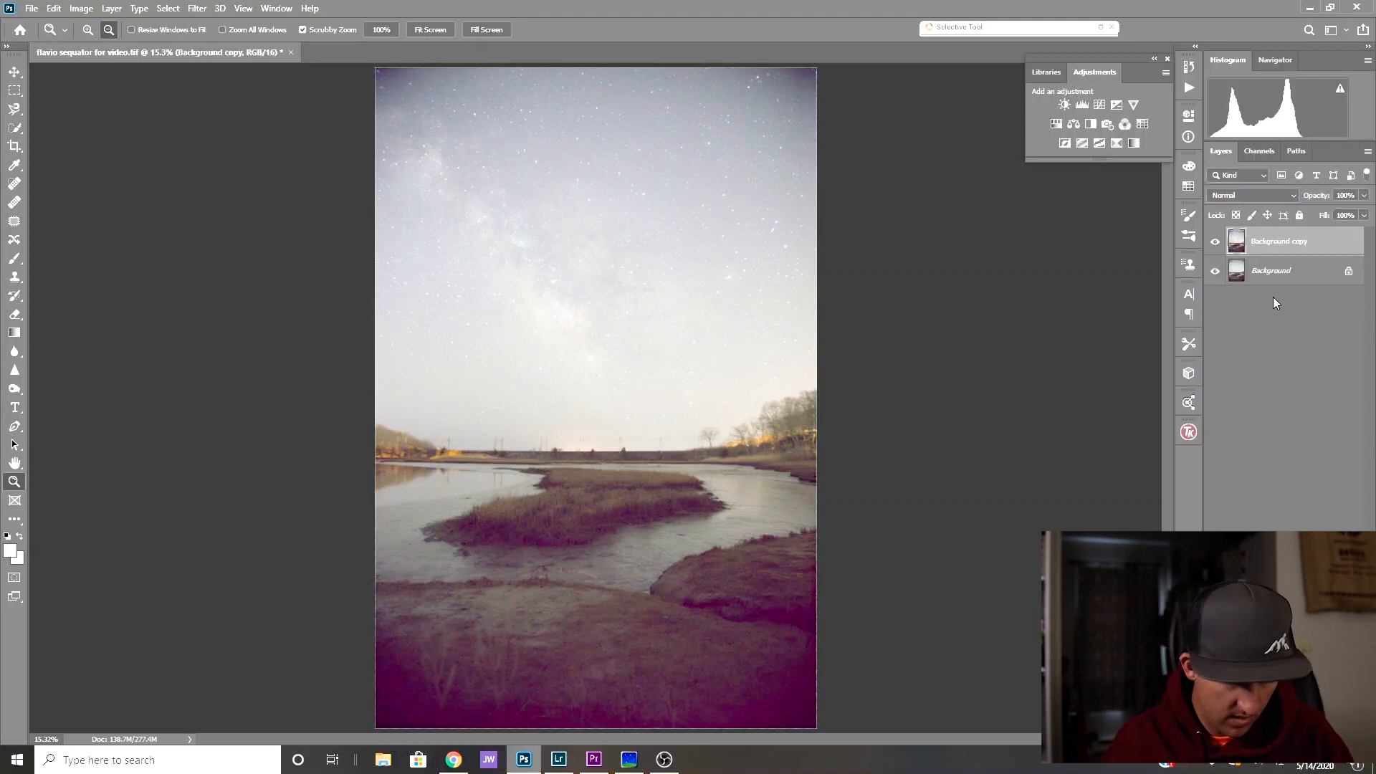
- Apply Levels to the duplicated layer, bringing in the white and black input points to darken it and increase sky contrast
key("ctrl+l")
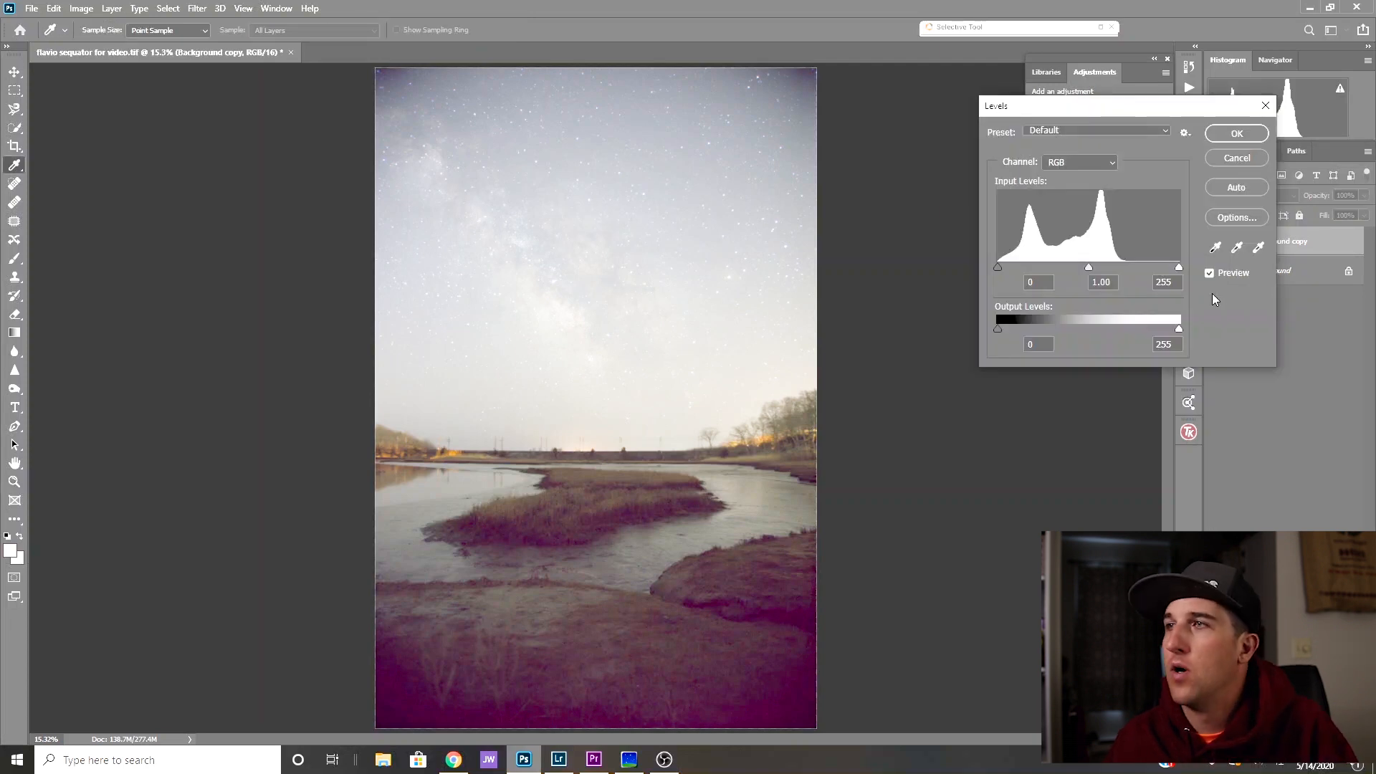
left_click_drag(1068, 106, 1005, 75)
left_click_drag(1114, 233, 1078, 234)
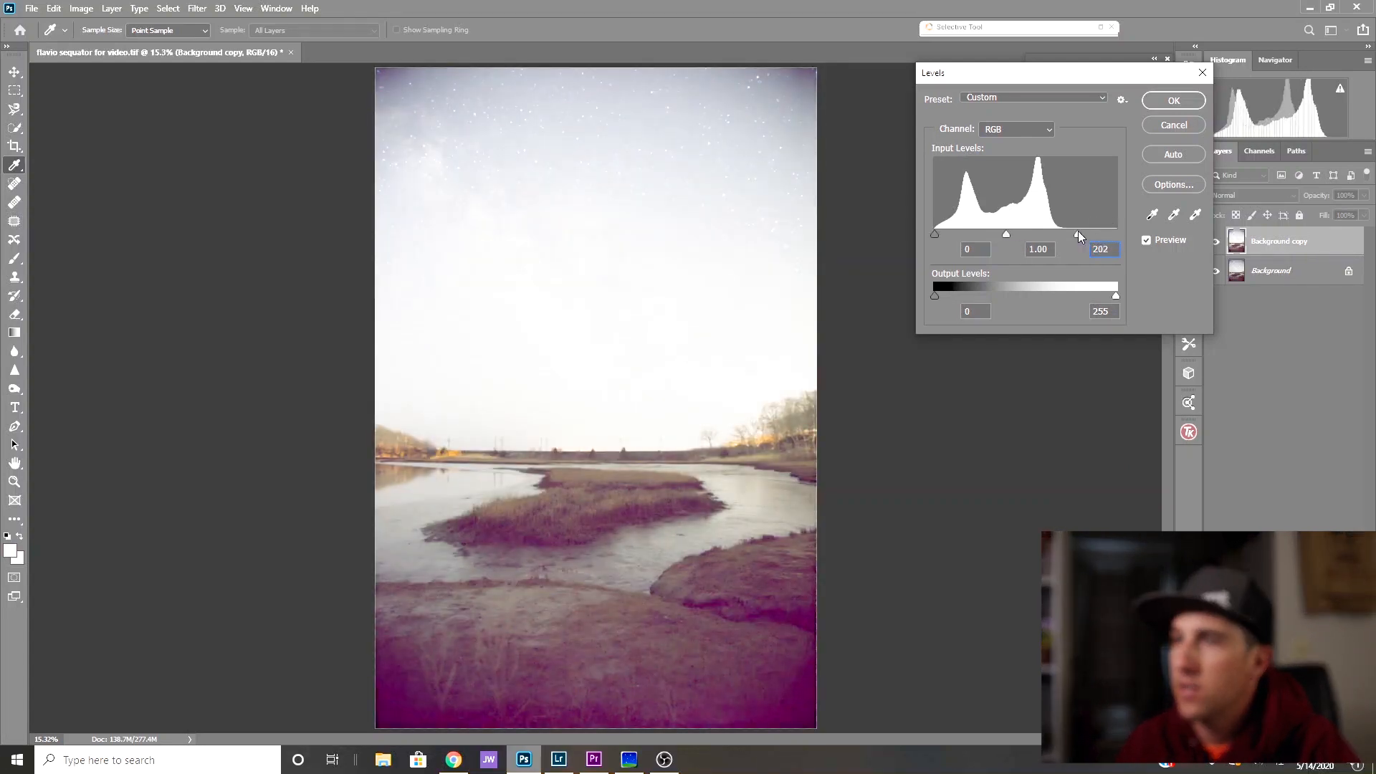
left_click_drag(935, 233, 1043, 235)
left_click_drag(934, 295, 933, 296)
left_click(1115, 296)
left_click_drag(1043, 235, 1035, 236)
left_click(1168, 100)
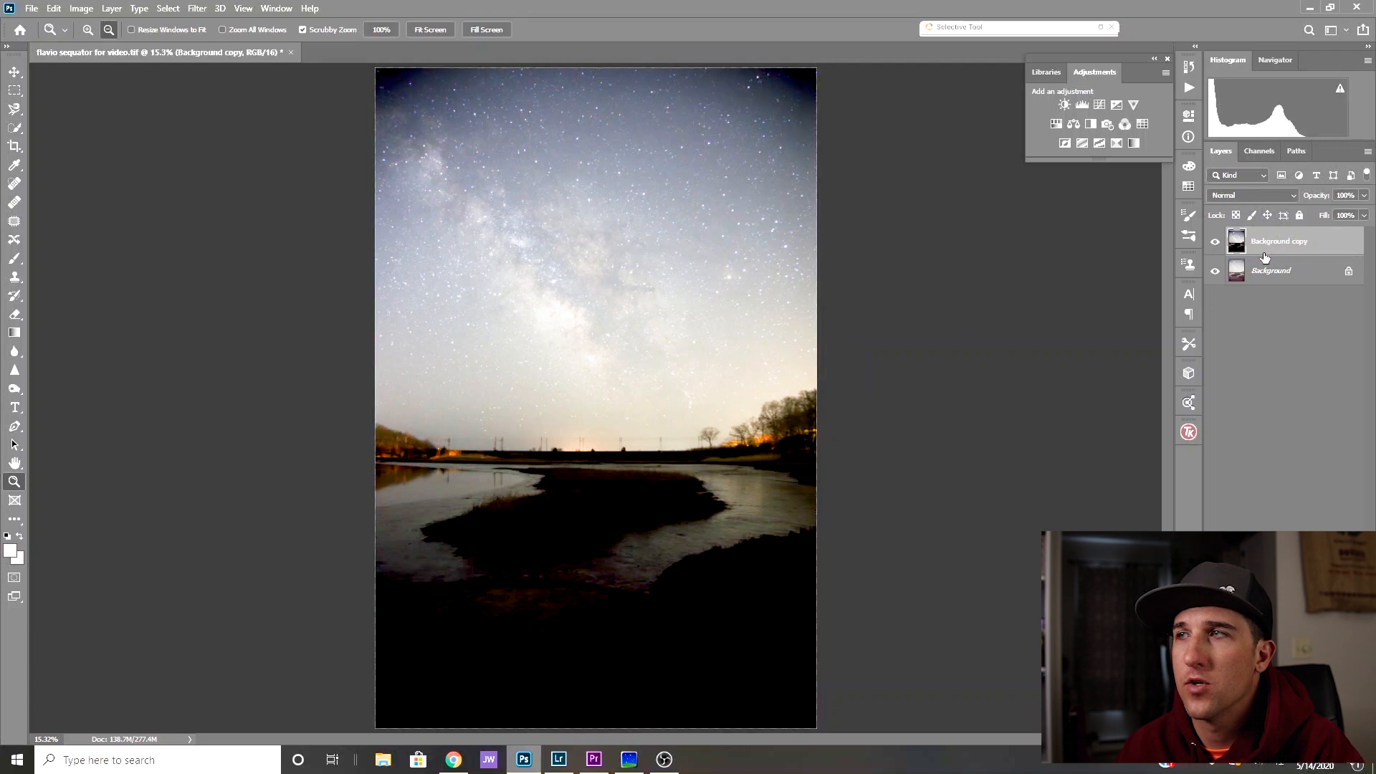
- Add a layer mask to the duplicate and draw a gradient across the horizon that limits the Levels change to the sky
left_click(1273, 737)
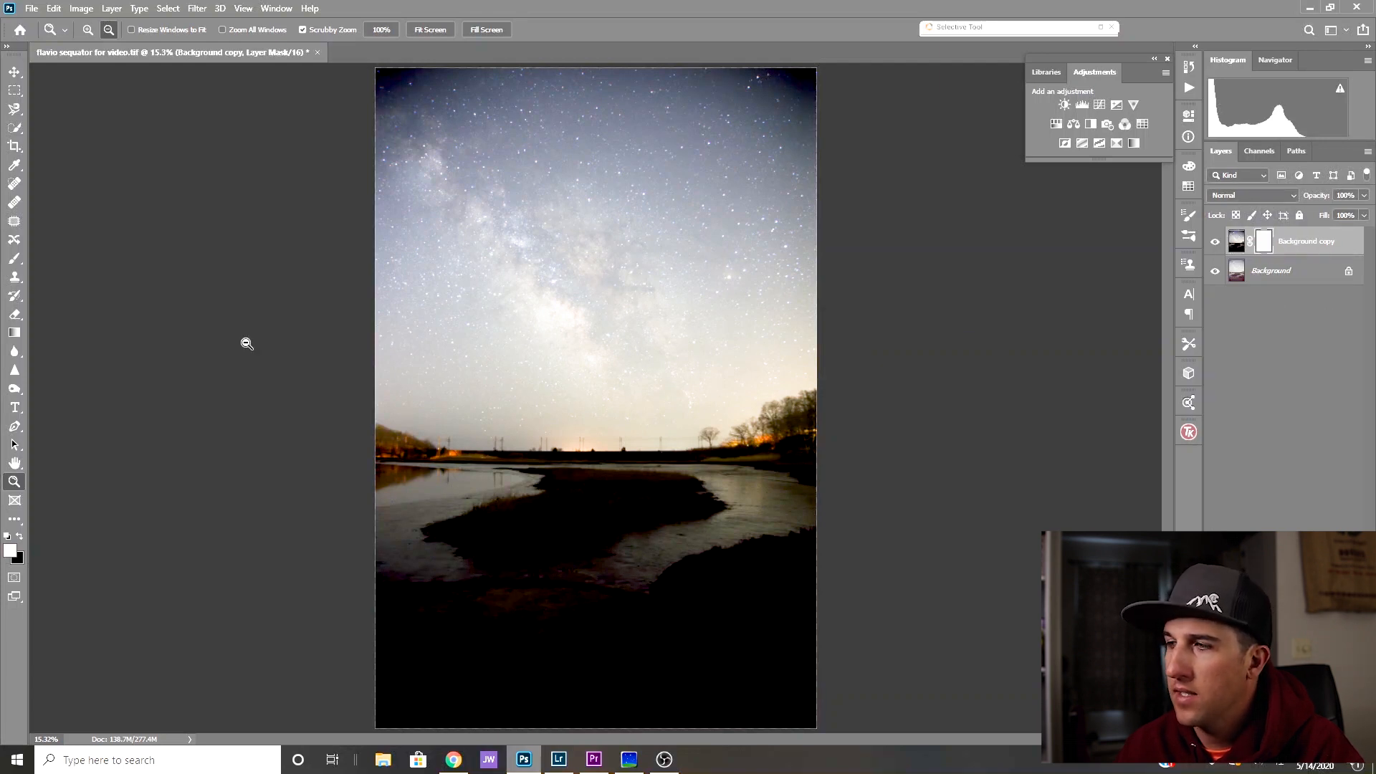
left_click(14, 333)
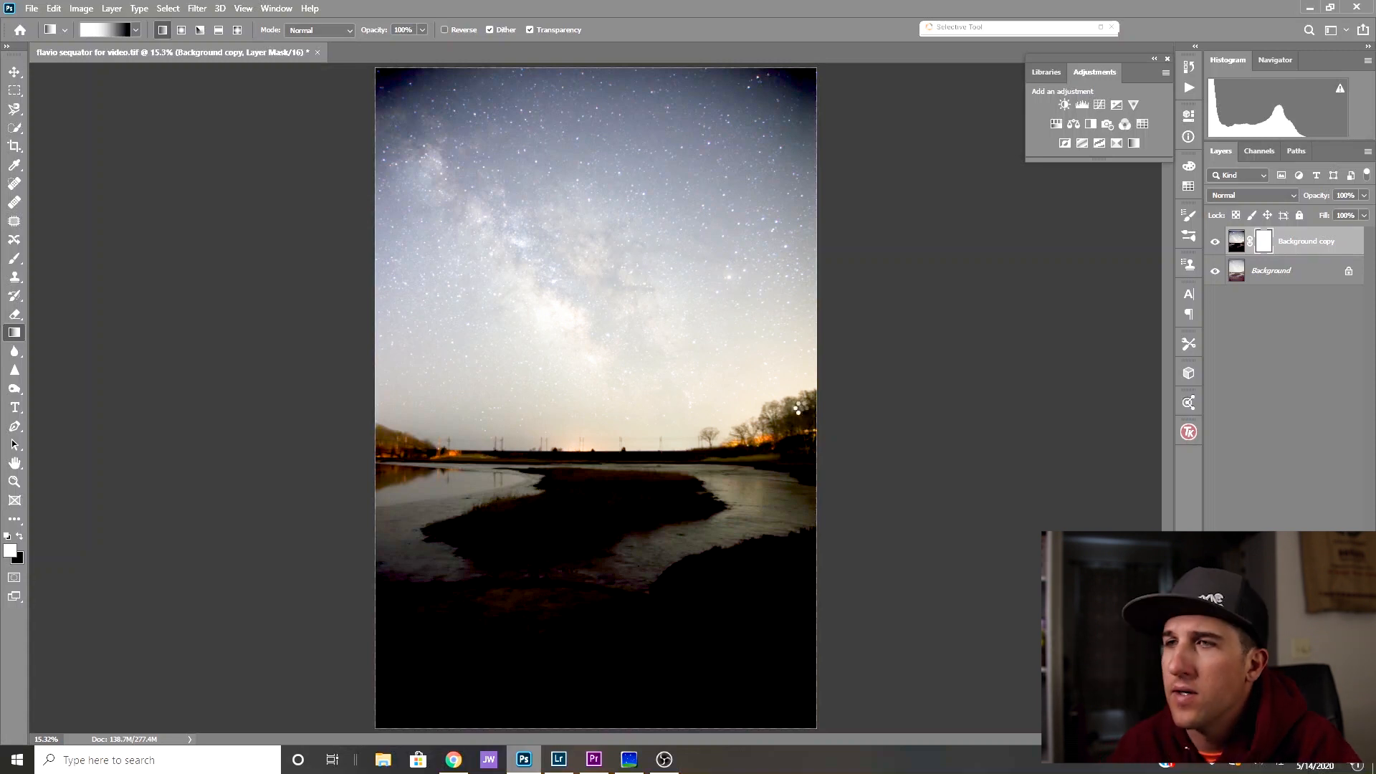
left_click_drag(800, 407, 676, 573)
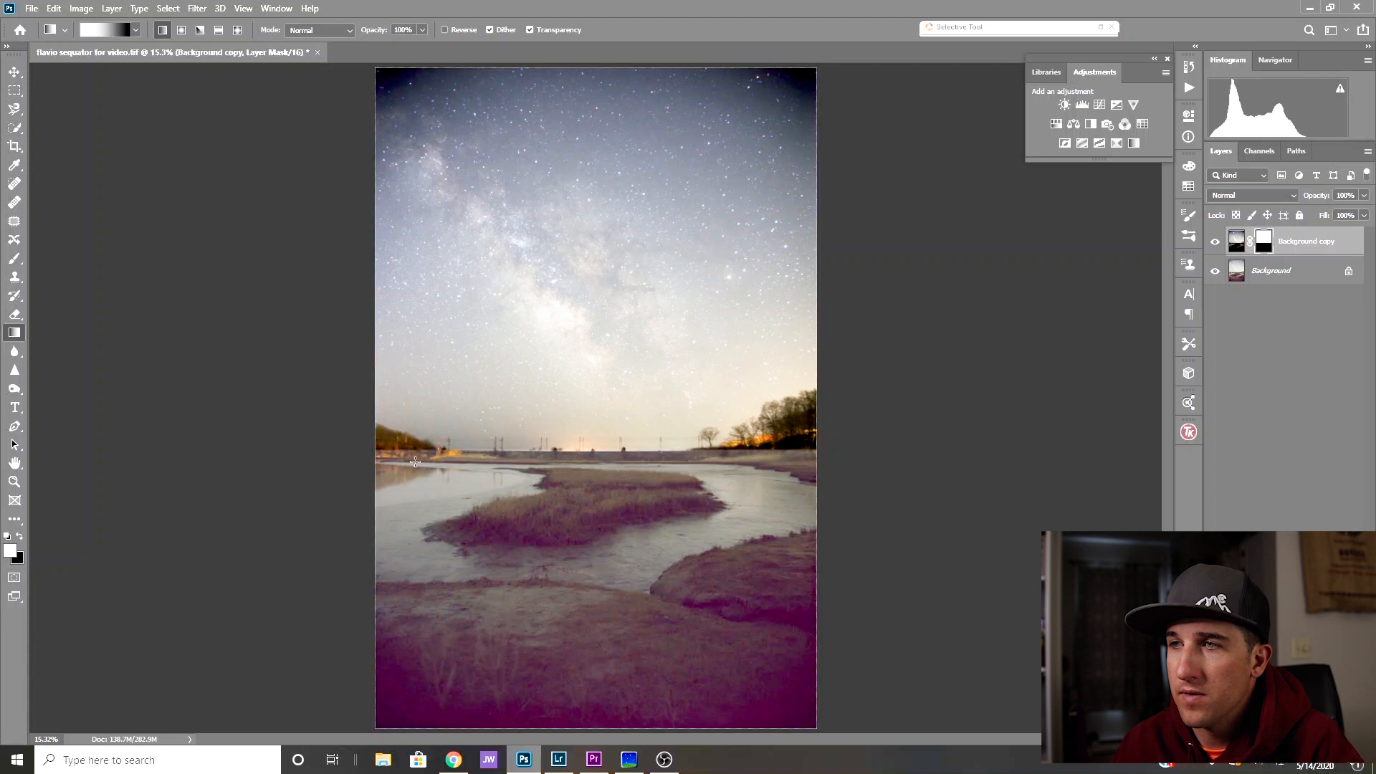
- Paint black on the mask over the trees along the horizon and merge the layers into one
left_click(22, 259)
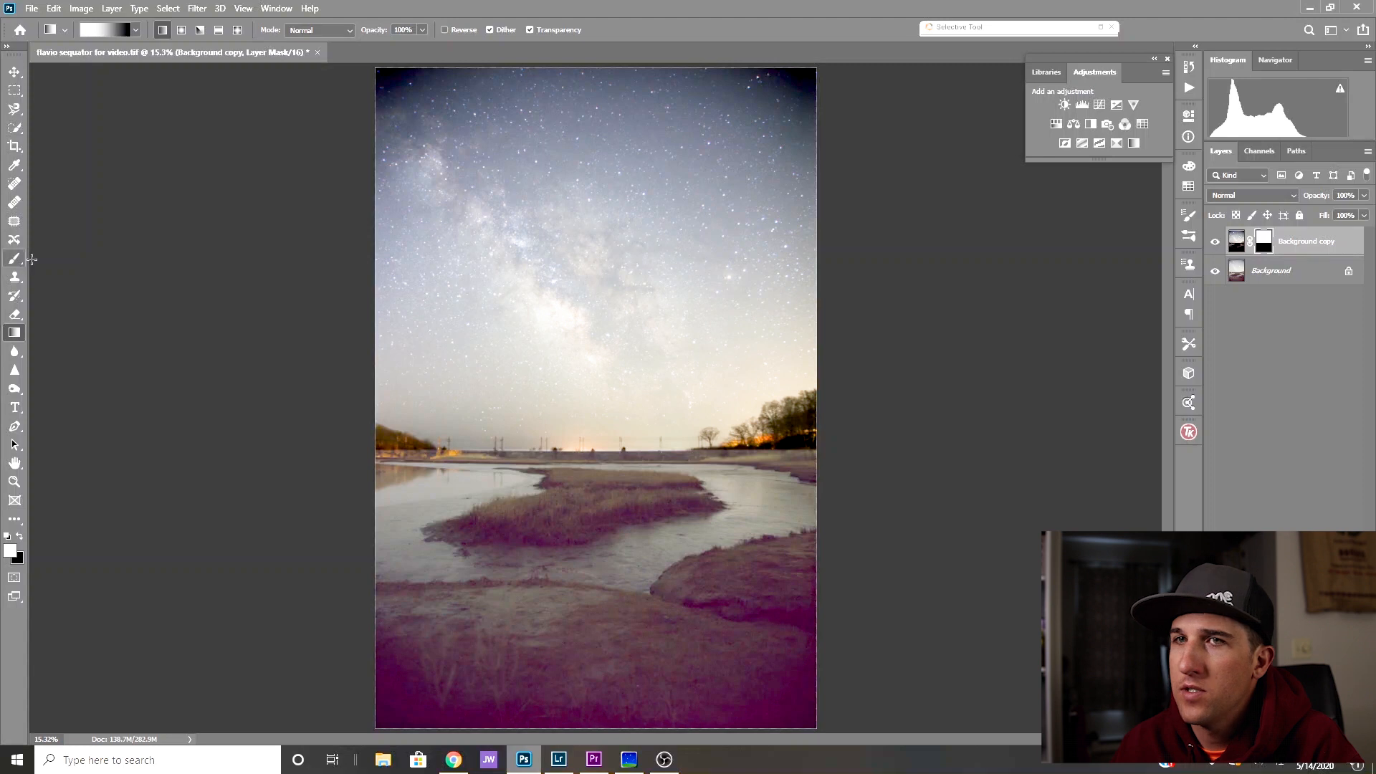
left_click(18, 538)
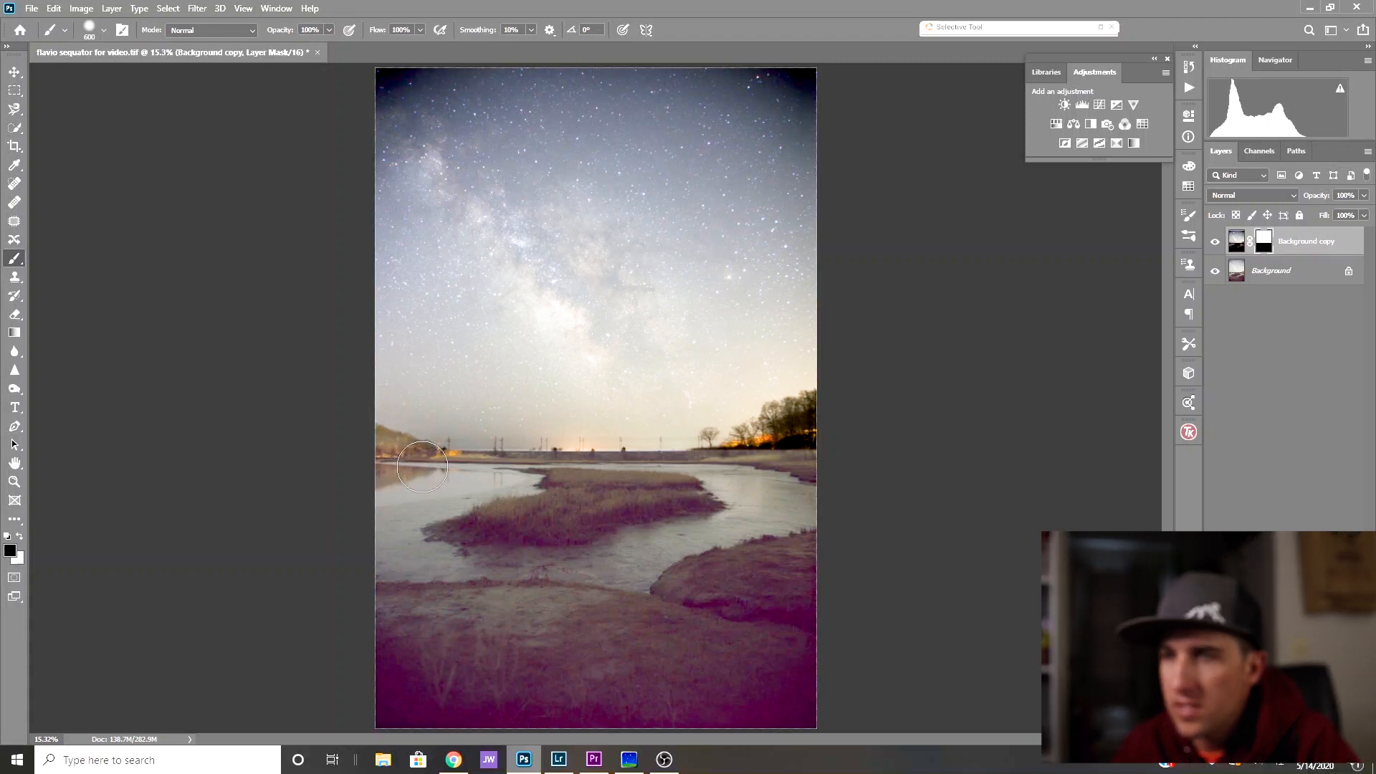
left_click_drag(792, 415, 755, 449)
key("ctrl+shift+e")
key("x")
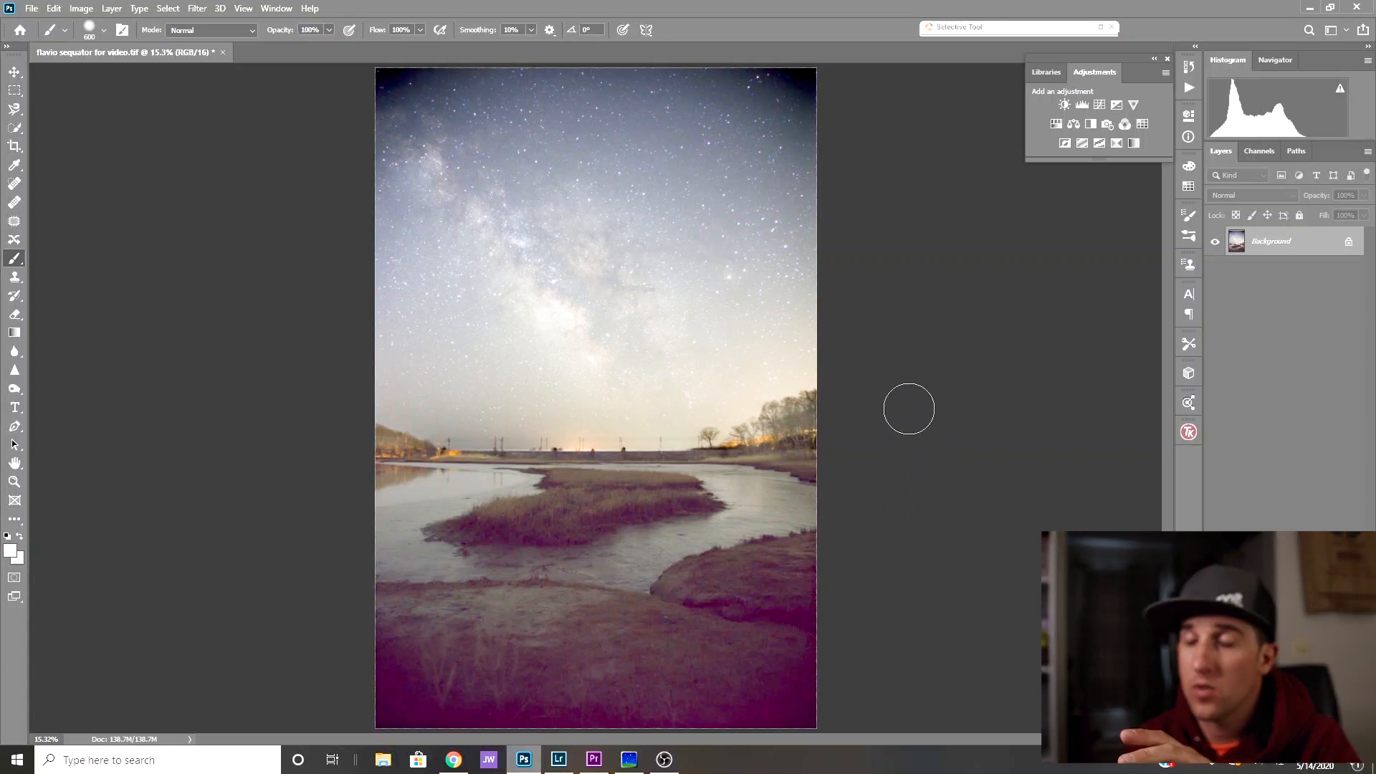
- Open the Camera Raw Filter and set the white balance to Temperature +3 and Tint +18
left_click(196, 8)
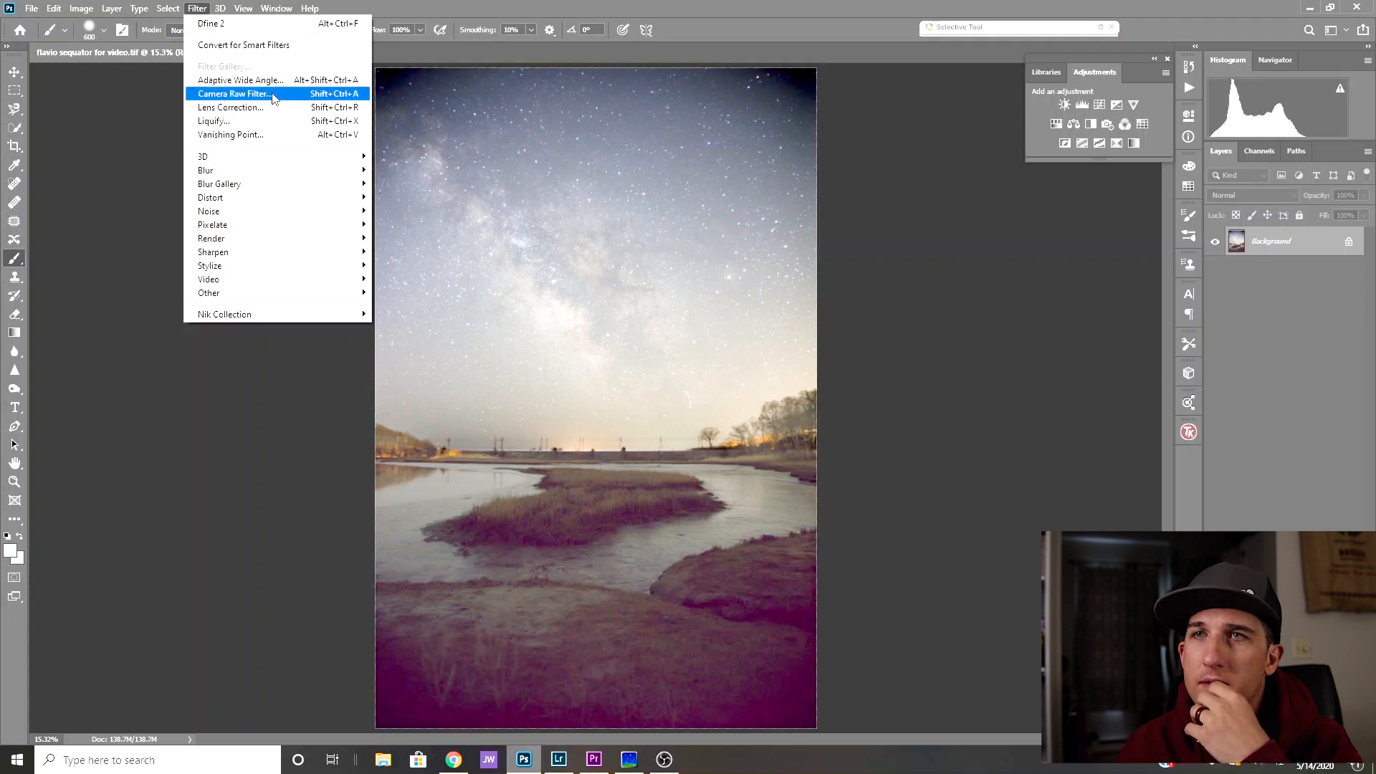
key("Escape")
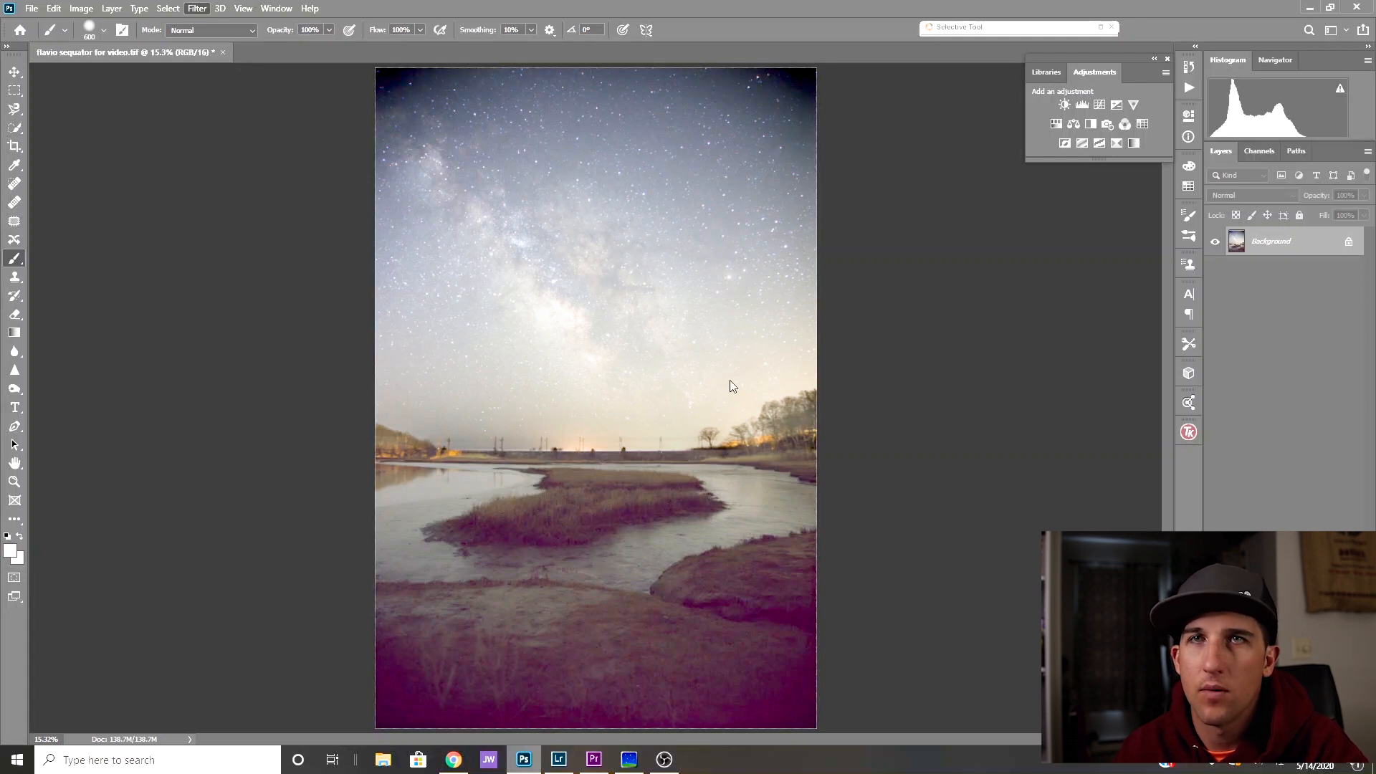
key("ctrl+shift+a")
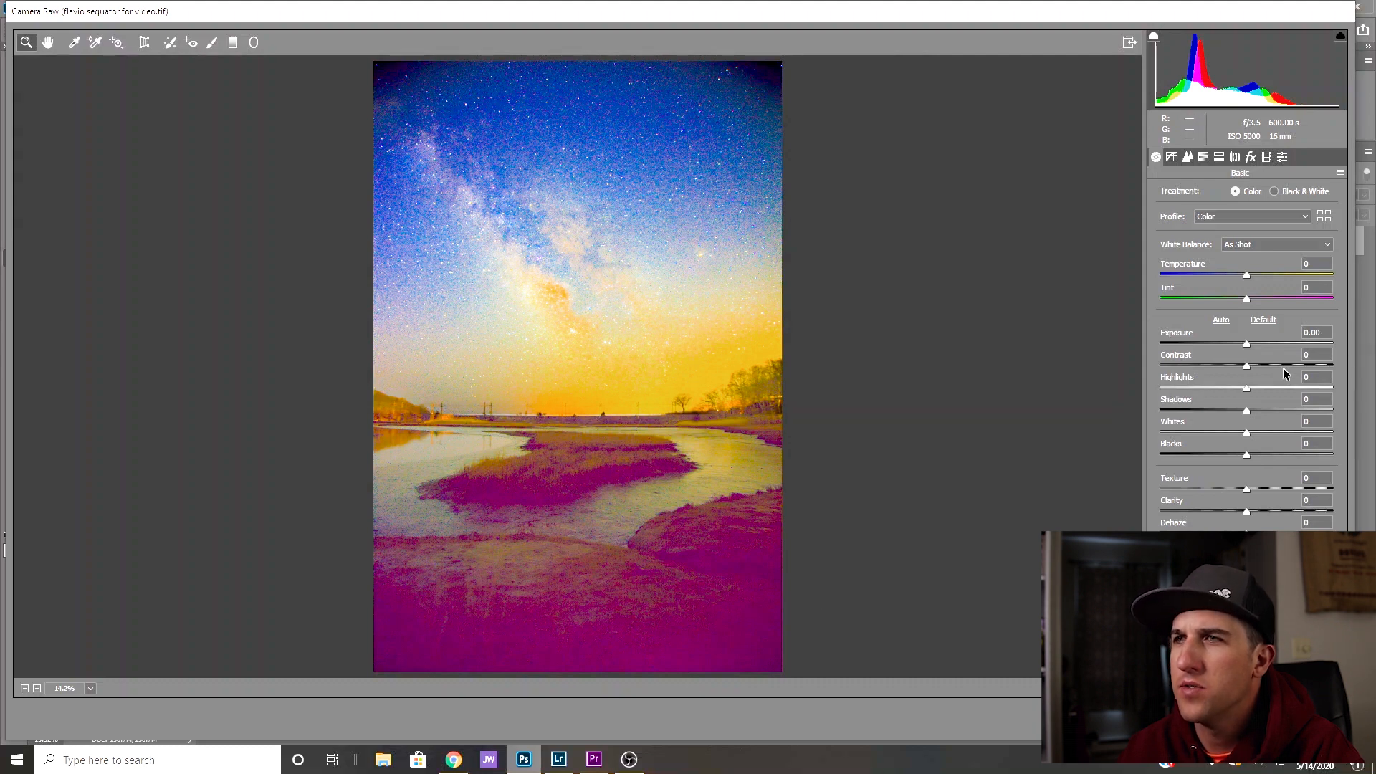
left_click_drag(1247, 278, 1252, 278)
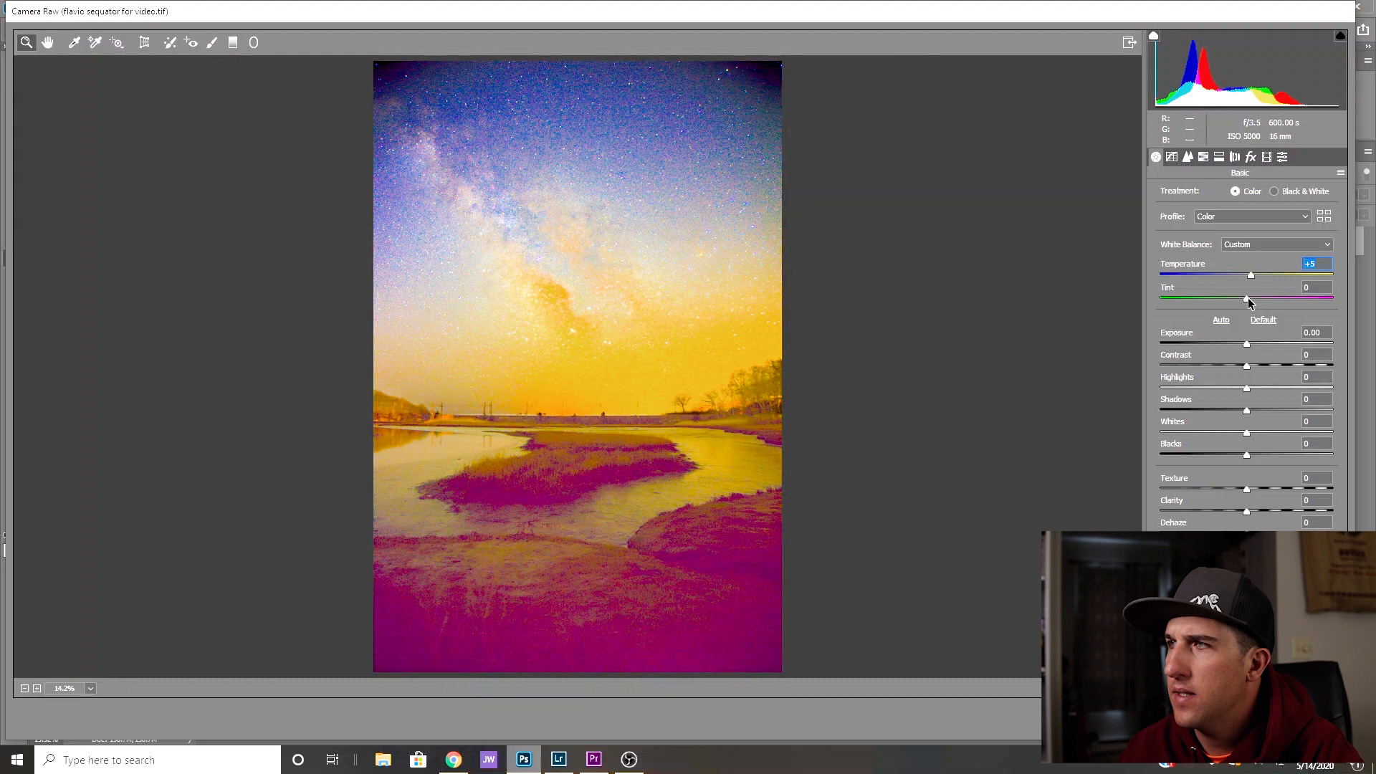
left_click_drag(1247, 299, 1262, 301)
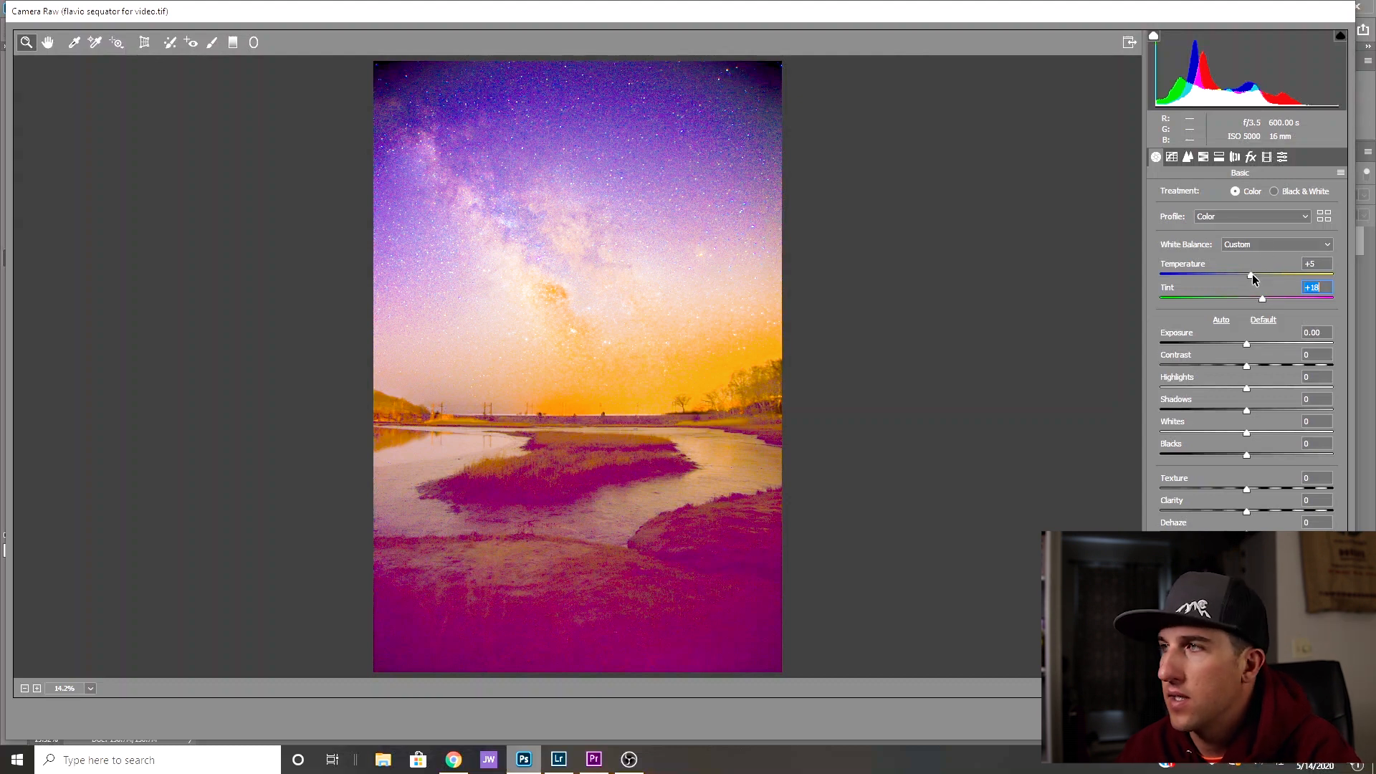
mouse_move(1252, 274)
left_mouse_down()
mouse_move(1261, 299)
mouse_move(1249, 276)
left_mouse_up()
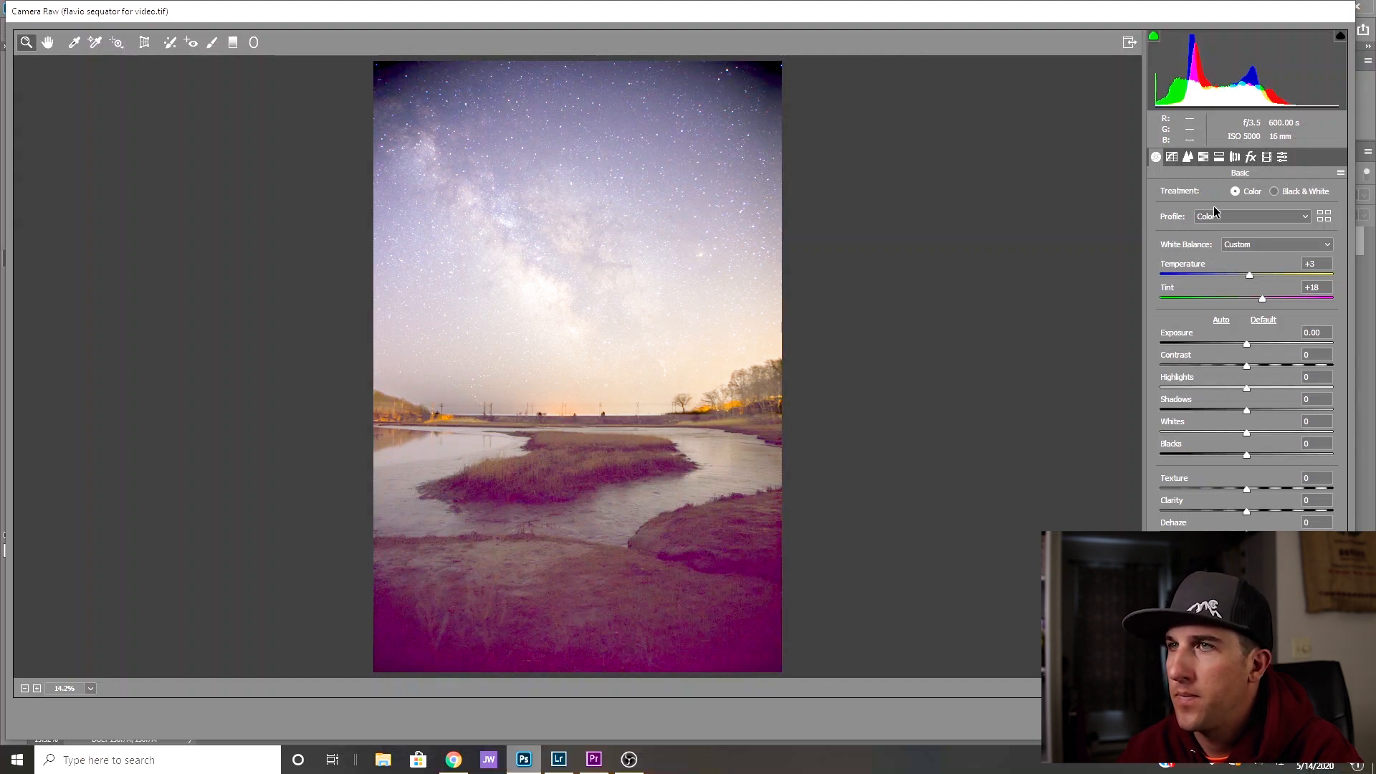
- Set the HSL saturation of Oranges to +44 and Yellows to +36
left_click(1203, 156)
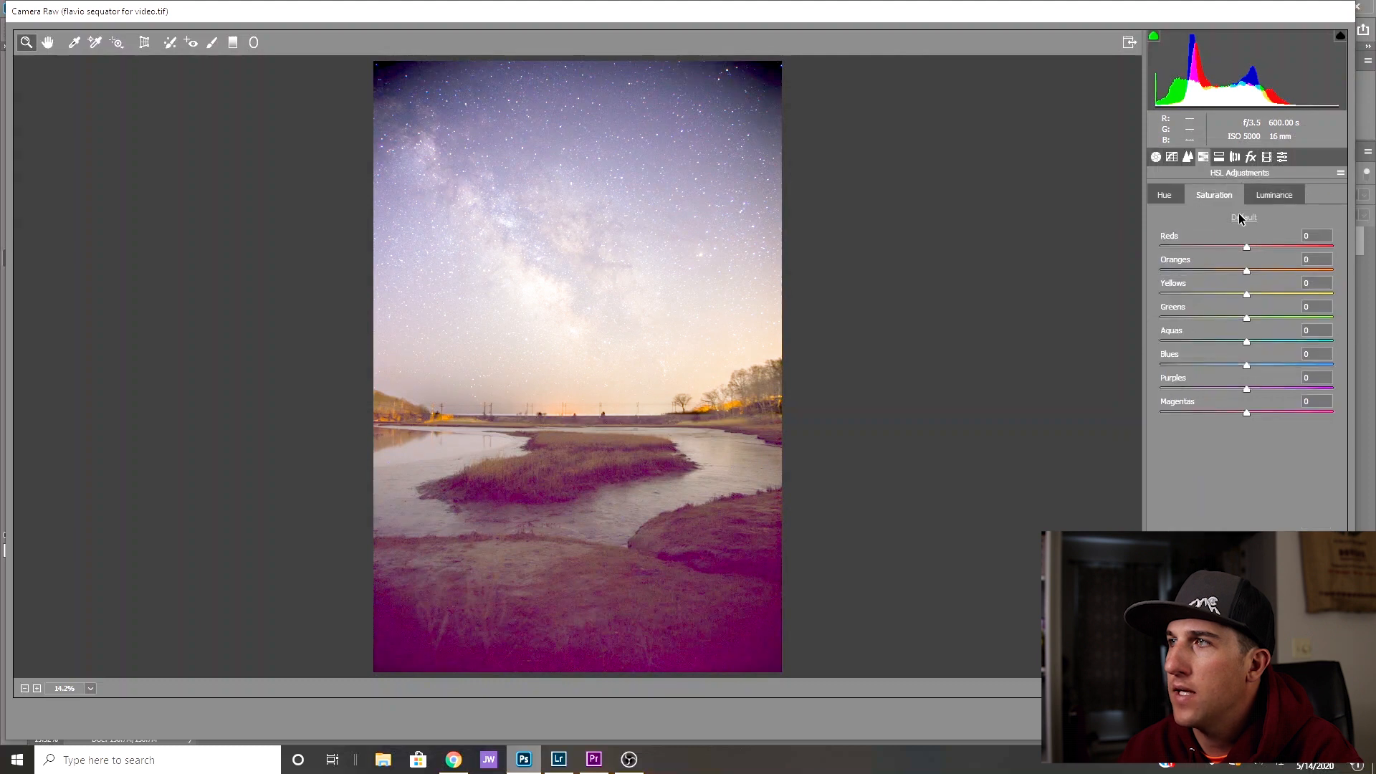
left_click_drag(1248, 277, 1278, 300)
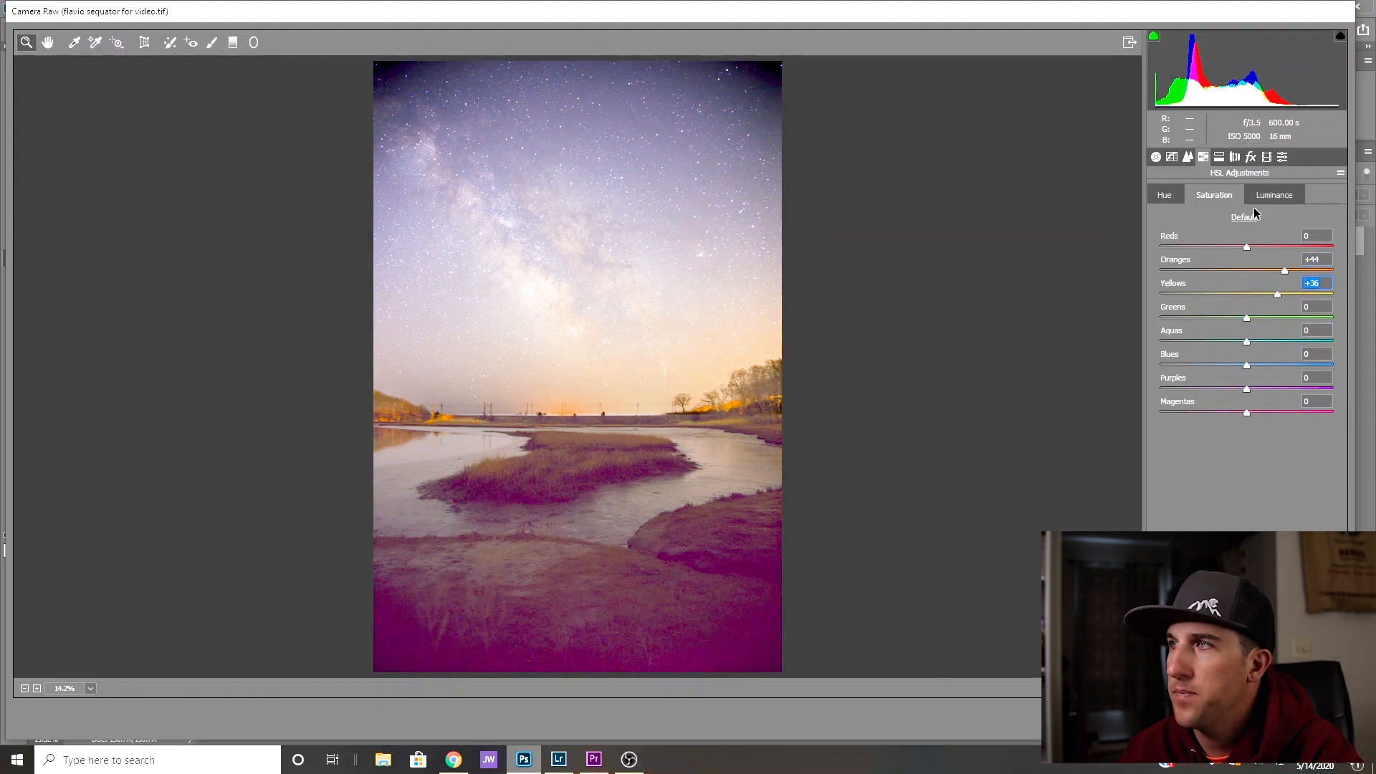
left_click(1165, 196)
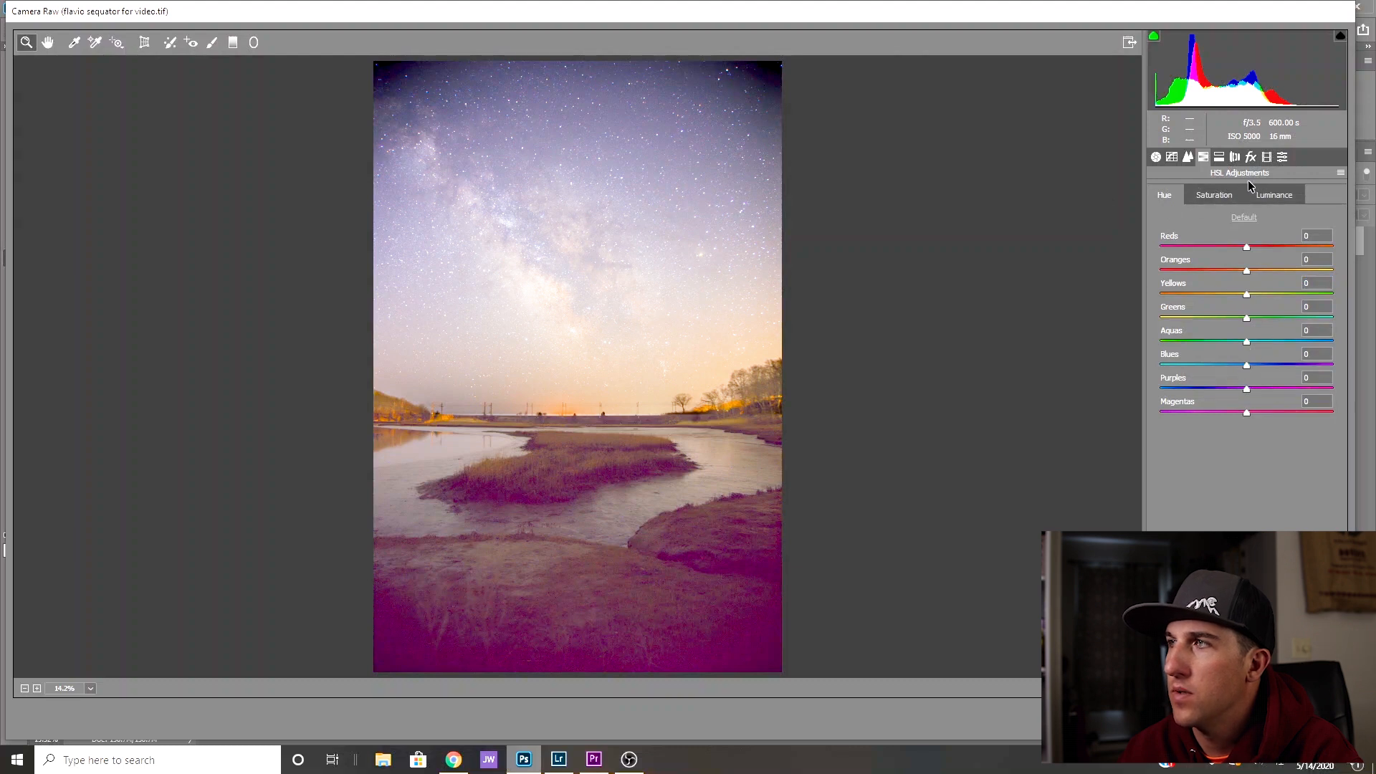
left_click(1269, 200)
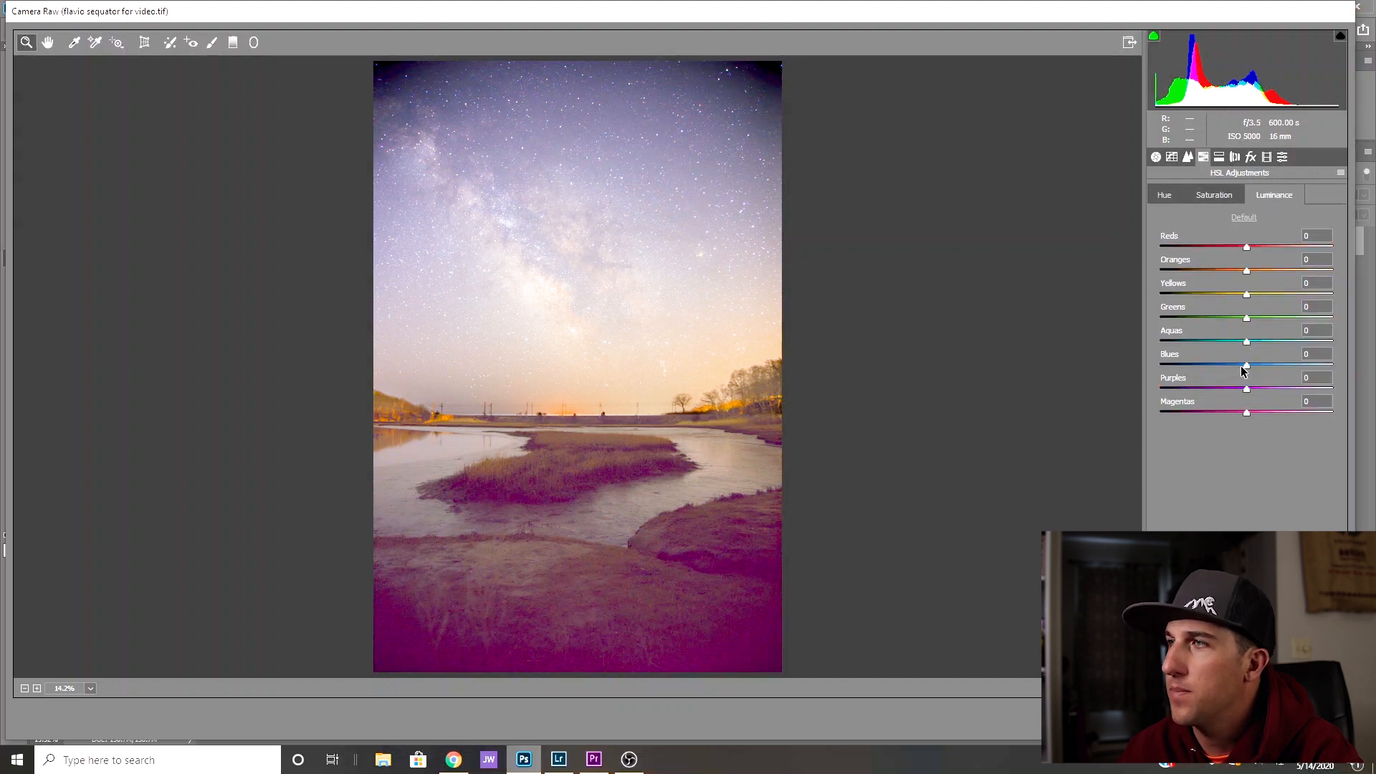
left_click_drag(1247, 364, 1229, 365)
left_click(1244, 217)
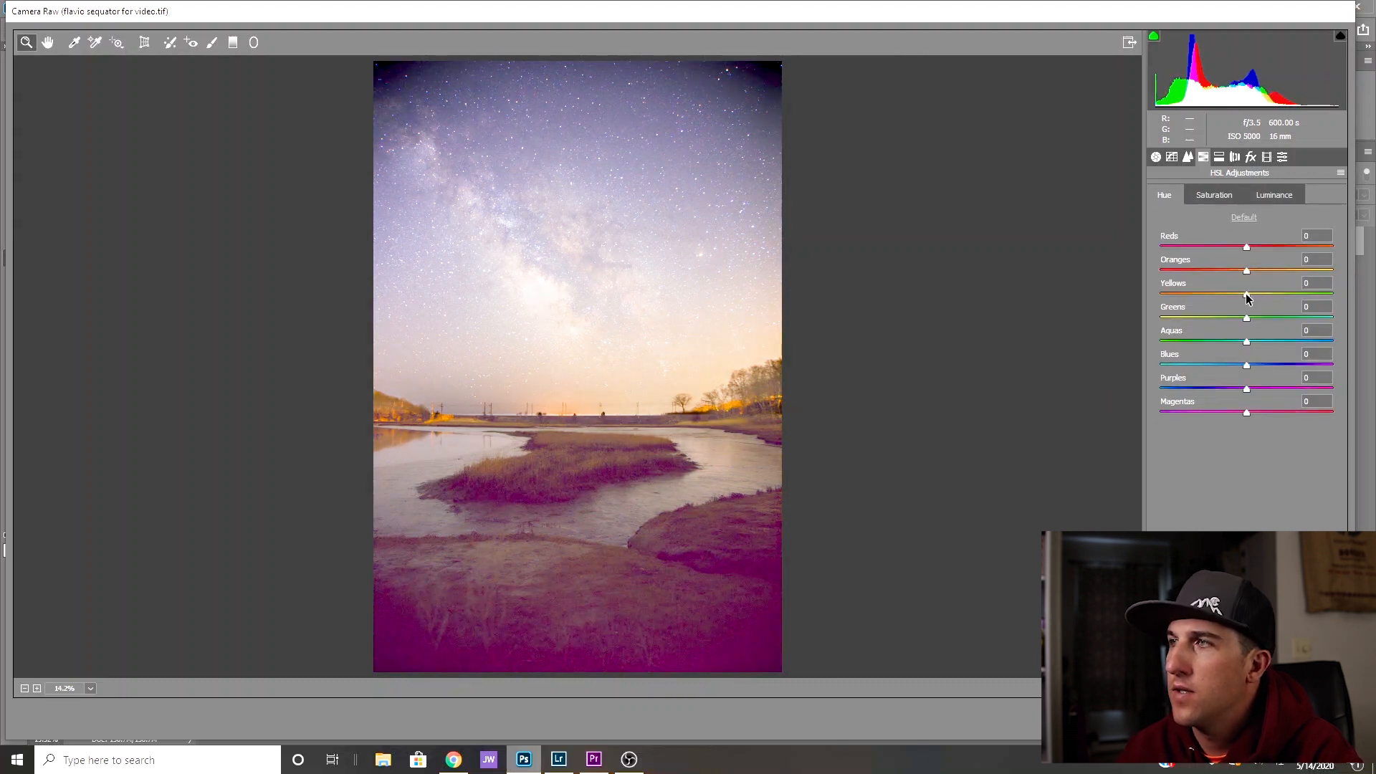
- Set the HSL hue of Yellows to -24 and lower the hue of Oranges
left_click_drag(1247, 295, 1231, 297)
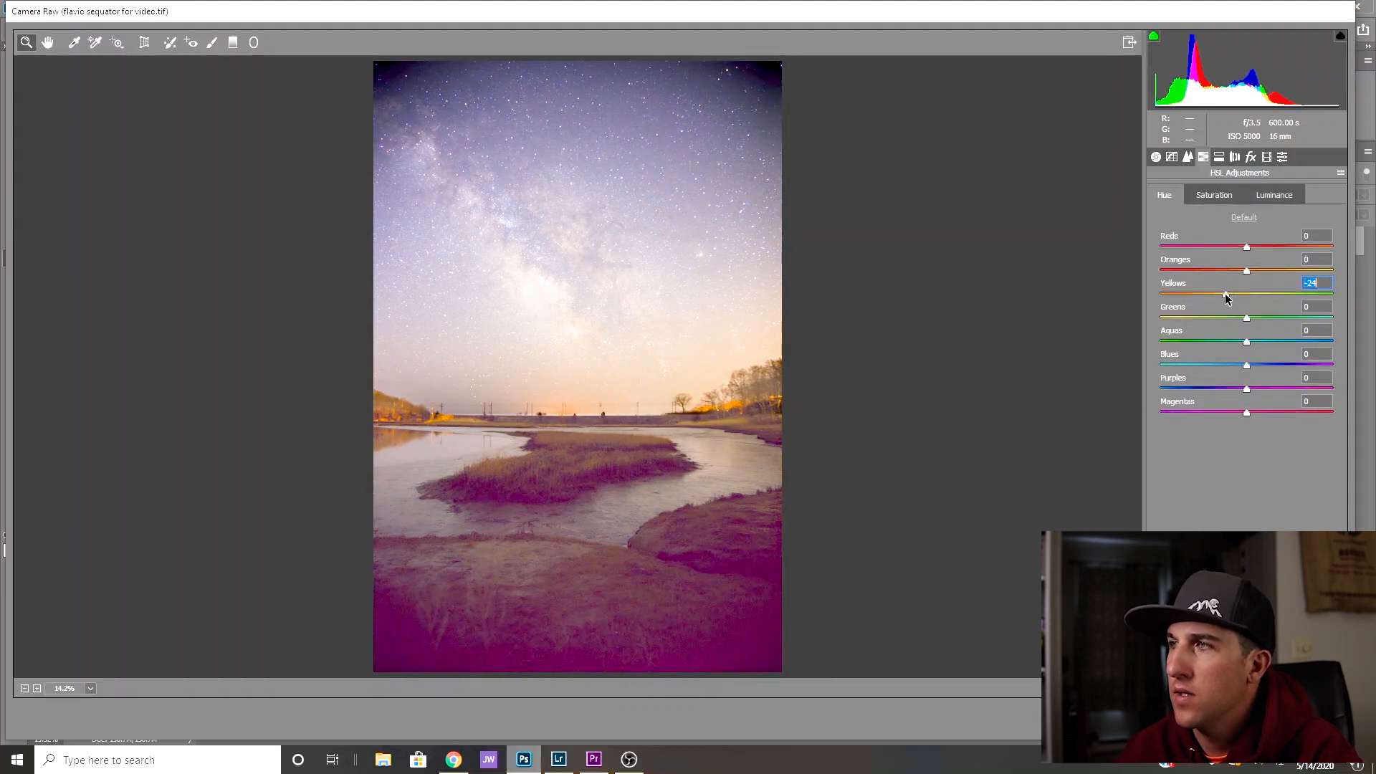
mouse_move(1246, 272)
left_mouse_down()
mouse_move(1212, 276)
mouse_move(1224, 275)
left_mouse_up()
- Set Contrast to +3 and Highlights to -51, and apply the Camera Raw adjustments to the image
left_click(1155, 158)
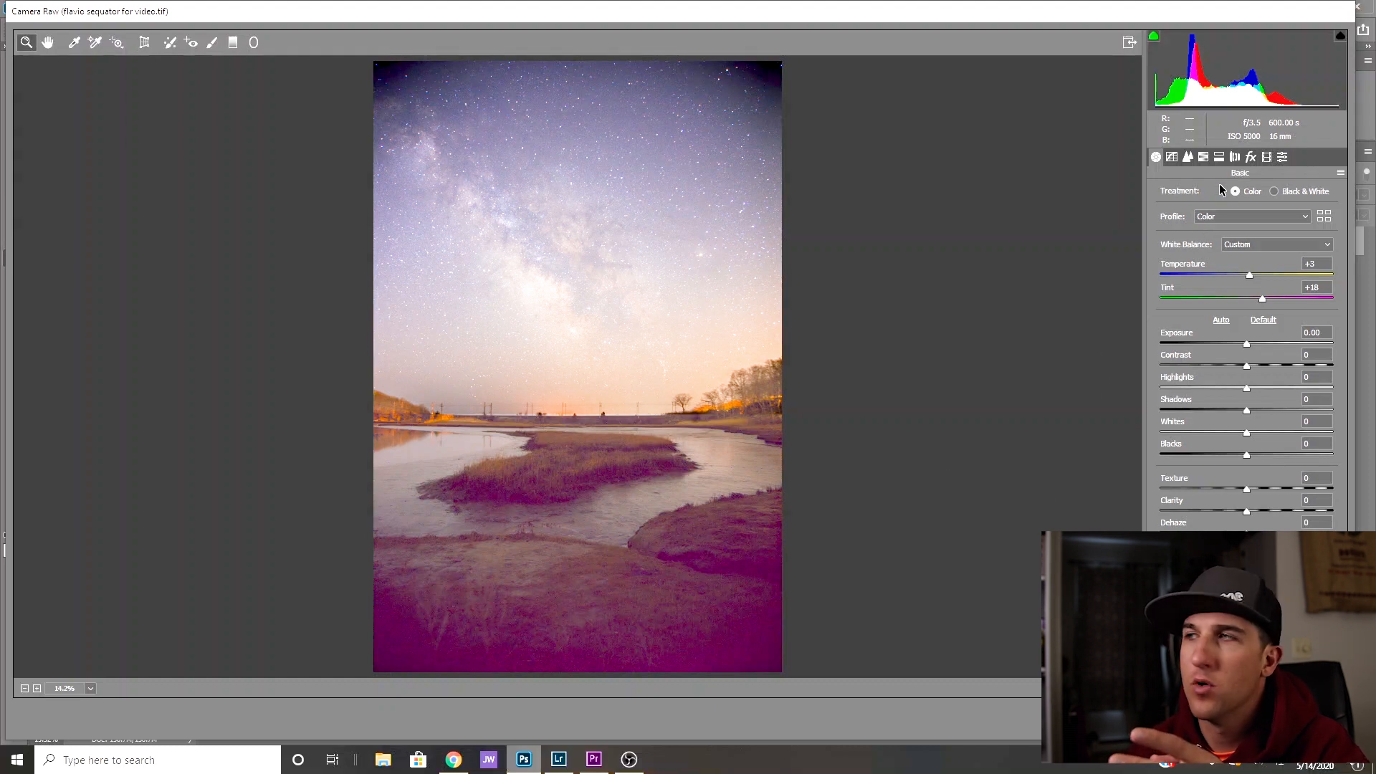
left_click(1234, 157)
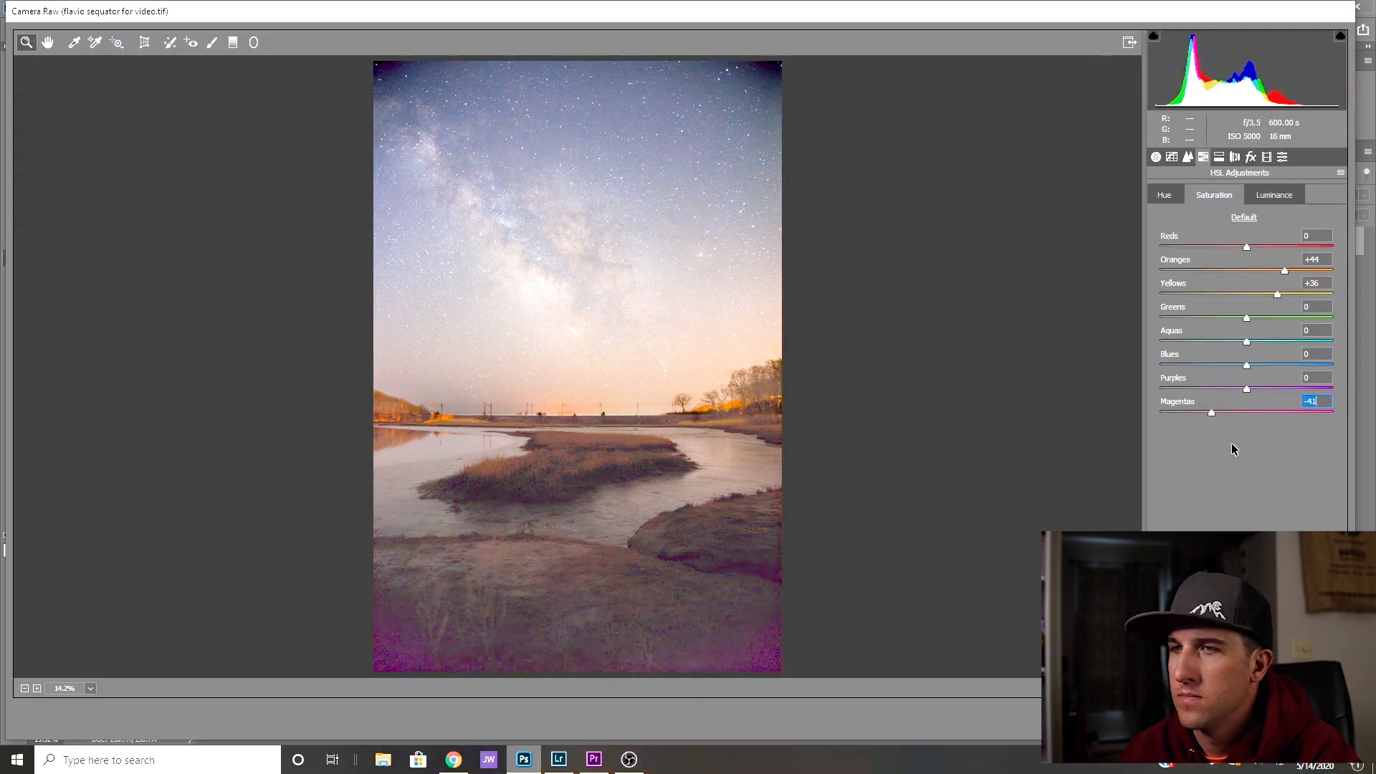
key("ctrl+alt+1")
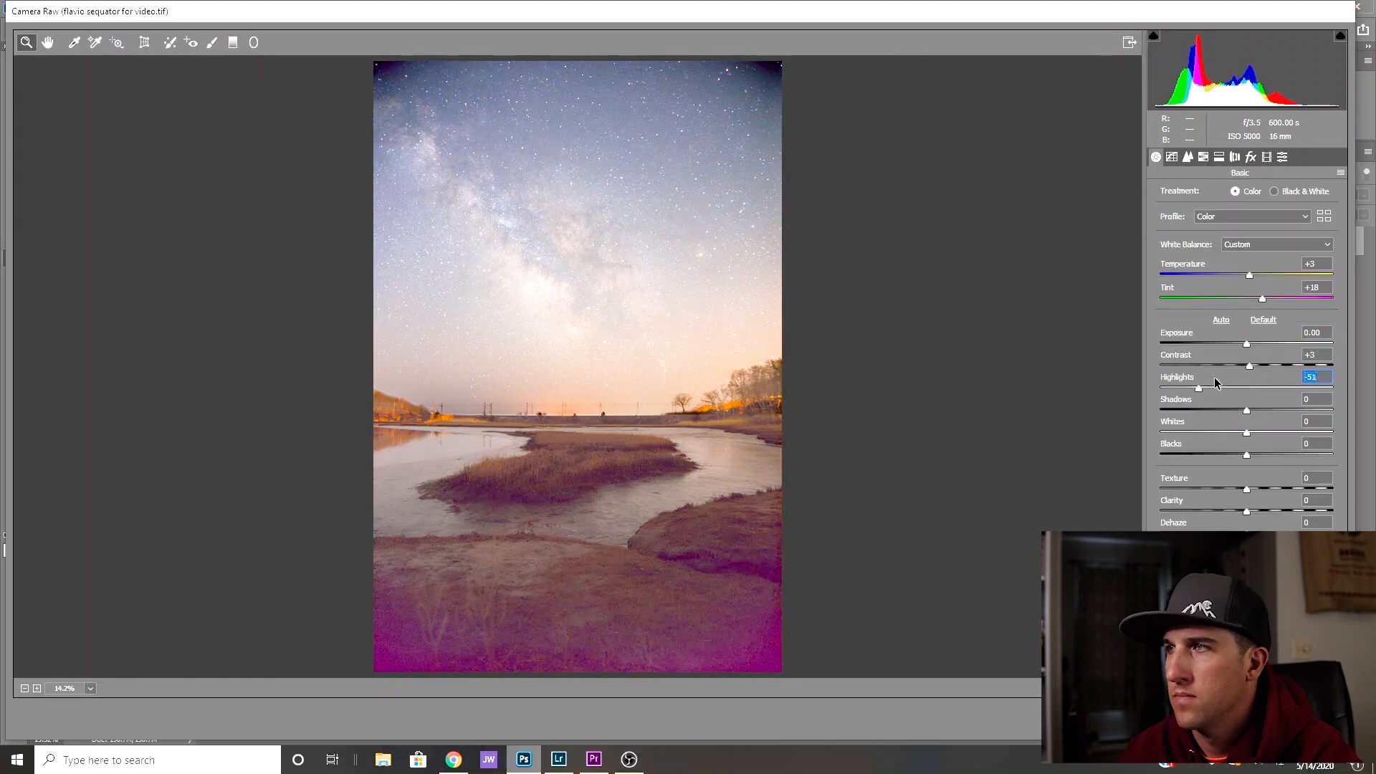
key("Tab")
key("Tab")
key("Tab")
key("Tab")
left_click(1172, 157)
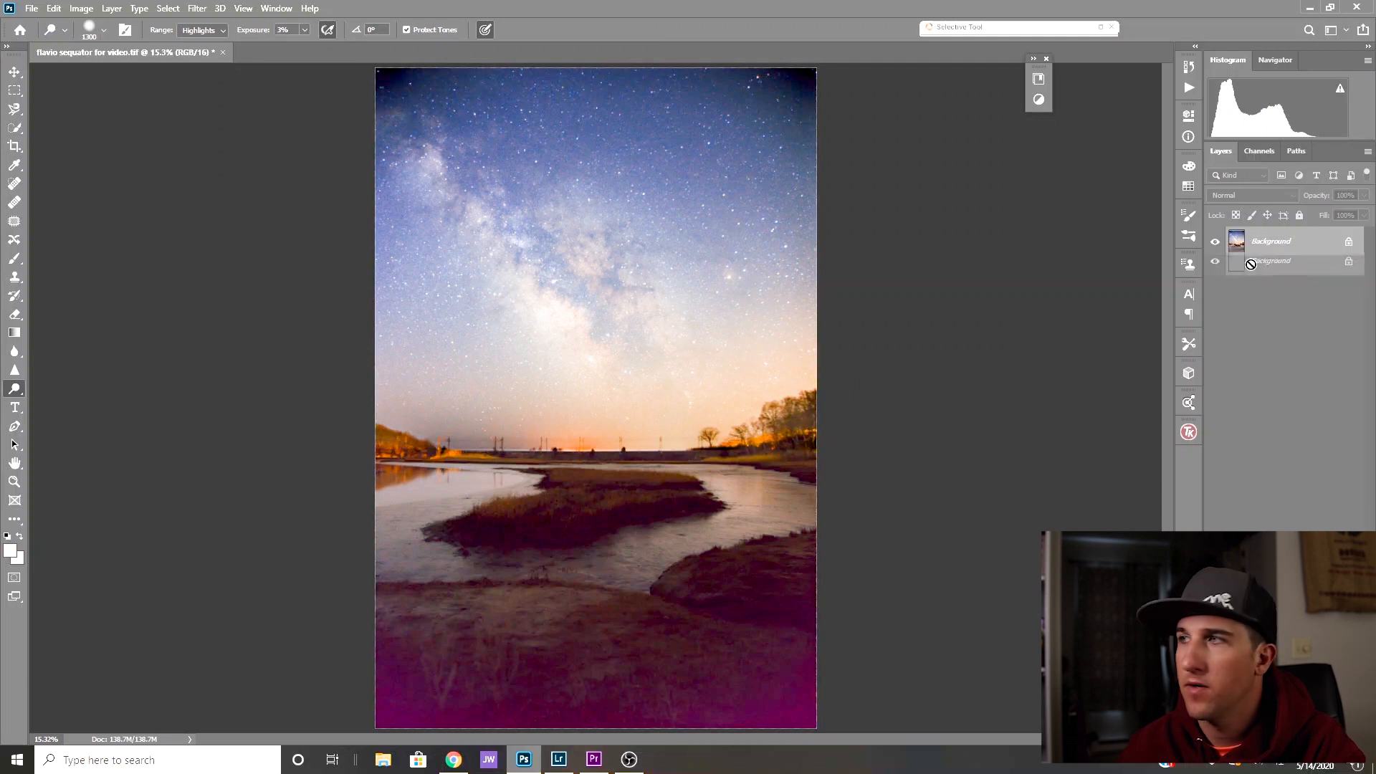
- Duplicate the Background layer and dodge the Milky Way at 3% exposure, first with the Highlights range and then with Midtones
key("ctrl+j")
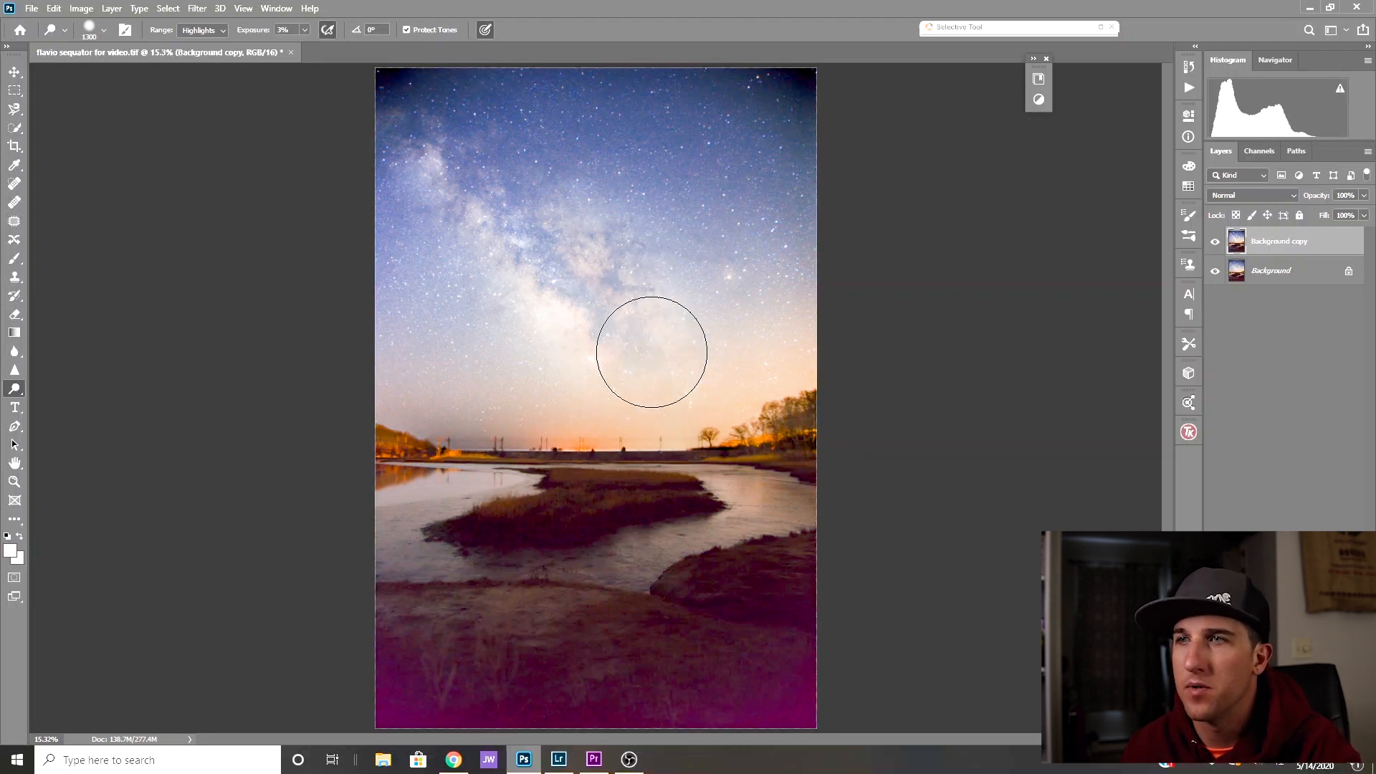
left_click_drag(494, 212, 566, 265)
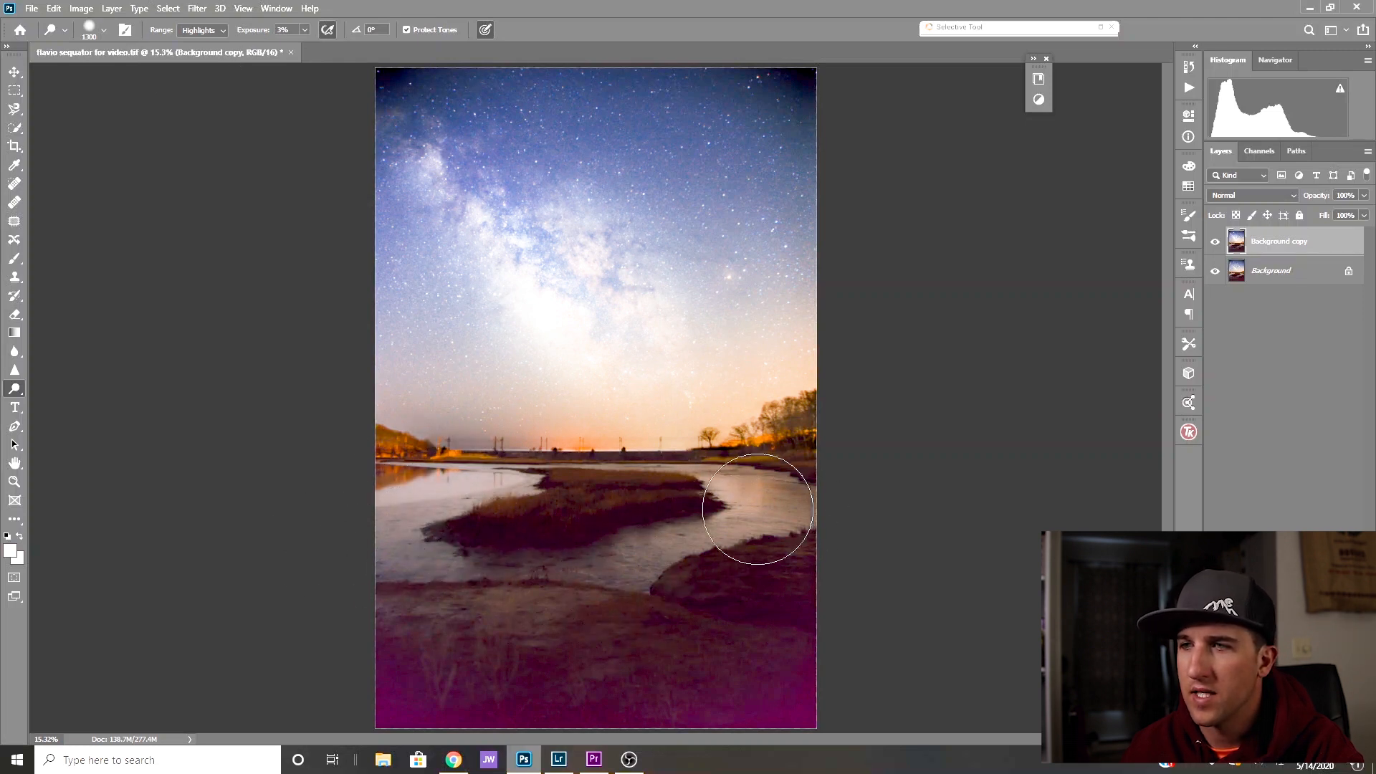
left_click(203, 30)
left_click(202, 53)
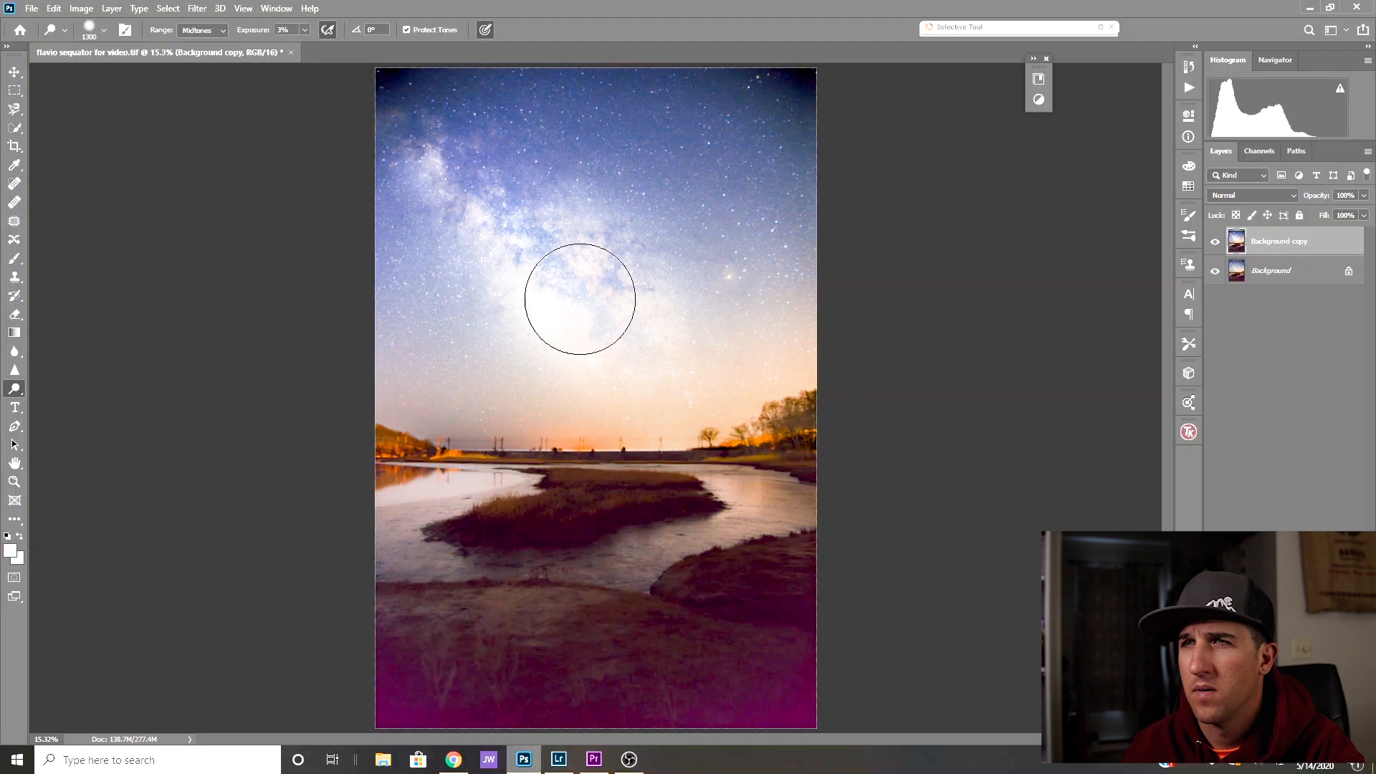
left_click_drag(488, 234, 521, 169)
- Burn along the Milky Way with the Shadows range at 5% exposure, and compare with the original by toggling the layer's visibility
right_click(21, 388)
left_click(71, 402)
mouse_move(444, 228)
left_mouse_down()
mouse_move(468, 270)
mouse_move(676, 301)
left_mouse_up()
left_click(1215, 241)
left_click(1219, 246)
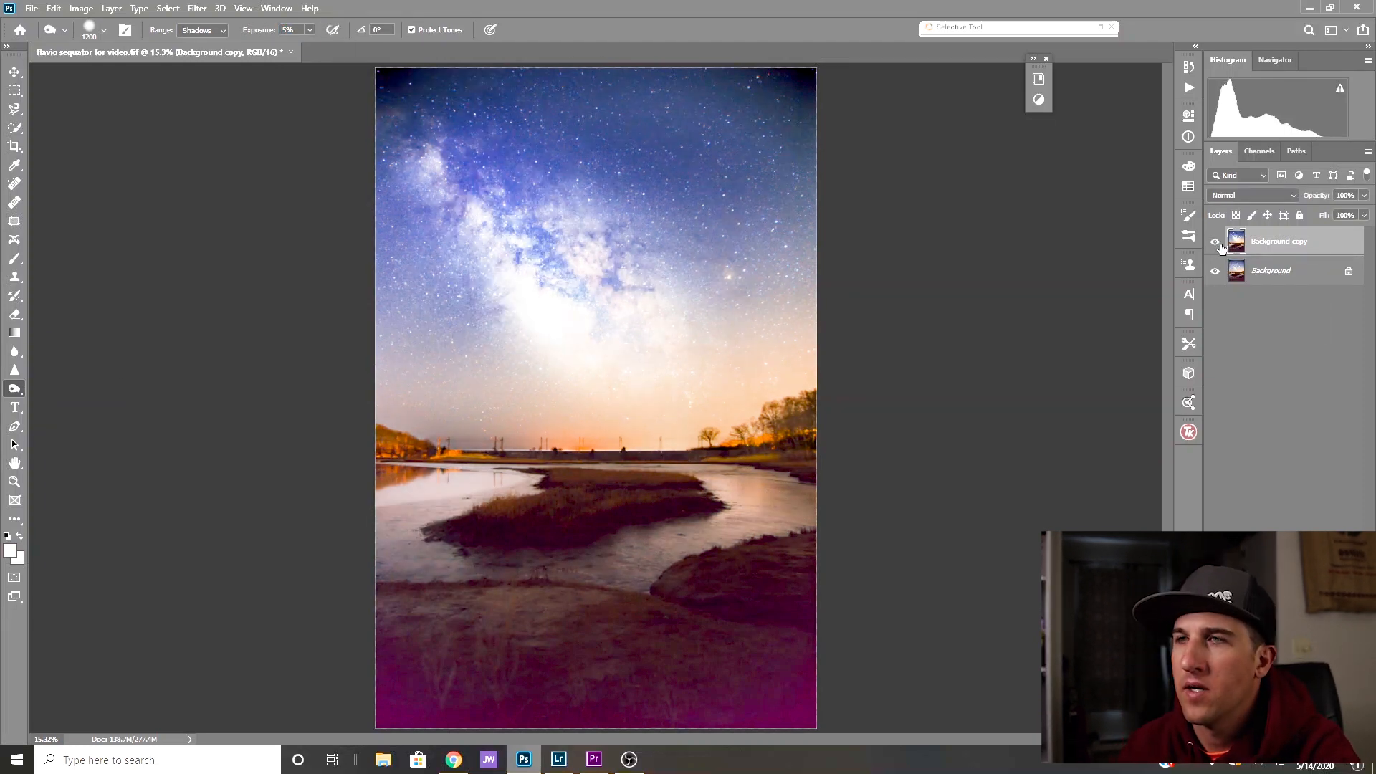
- Add a layer mask and soften the dodging and burning by painting black over the Milky Way with a size 2000 brush at 45% opacity
left_click(1269, 738)
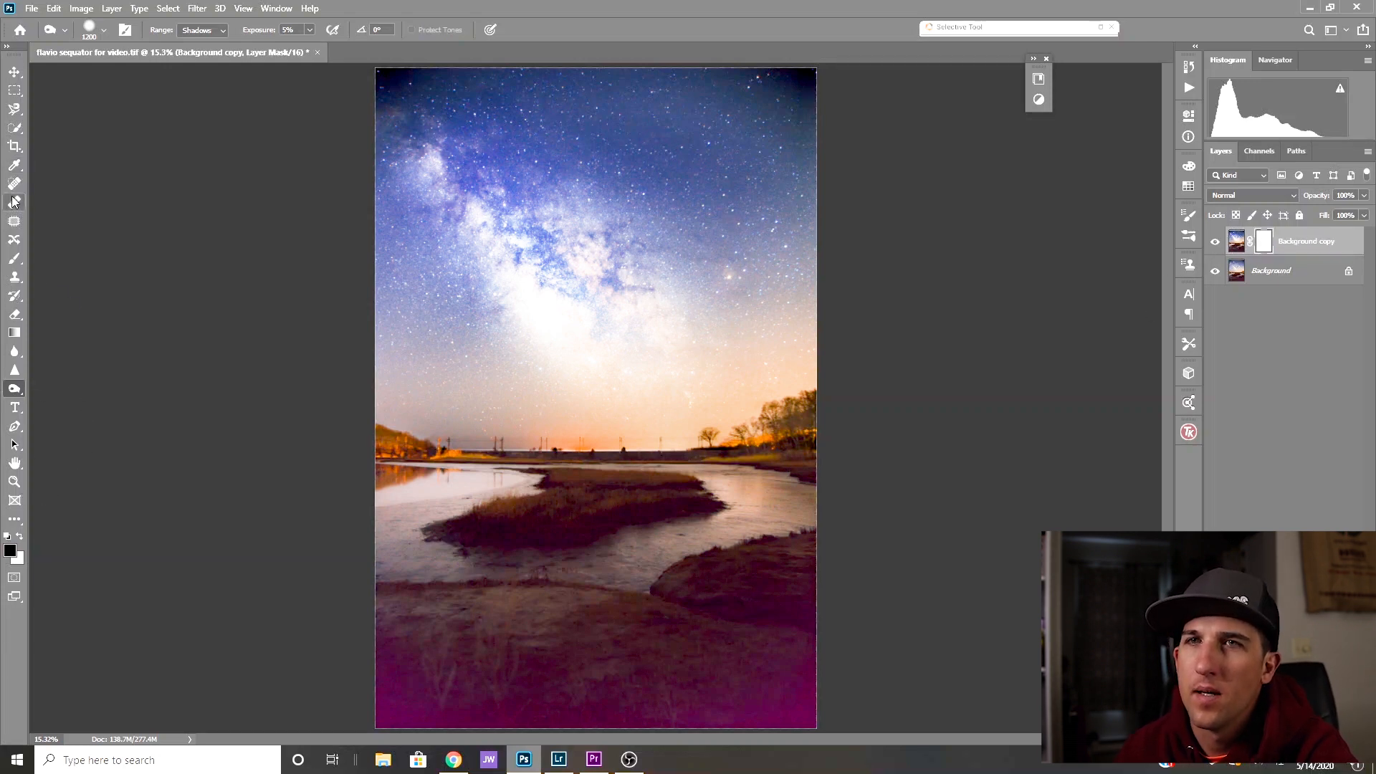
left_click(14, 258)
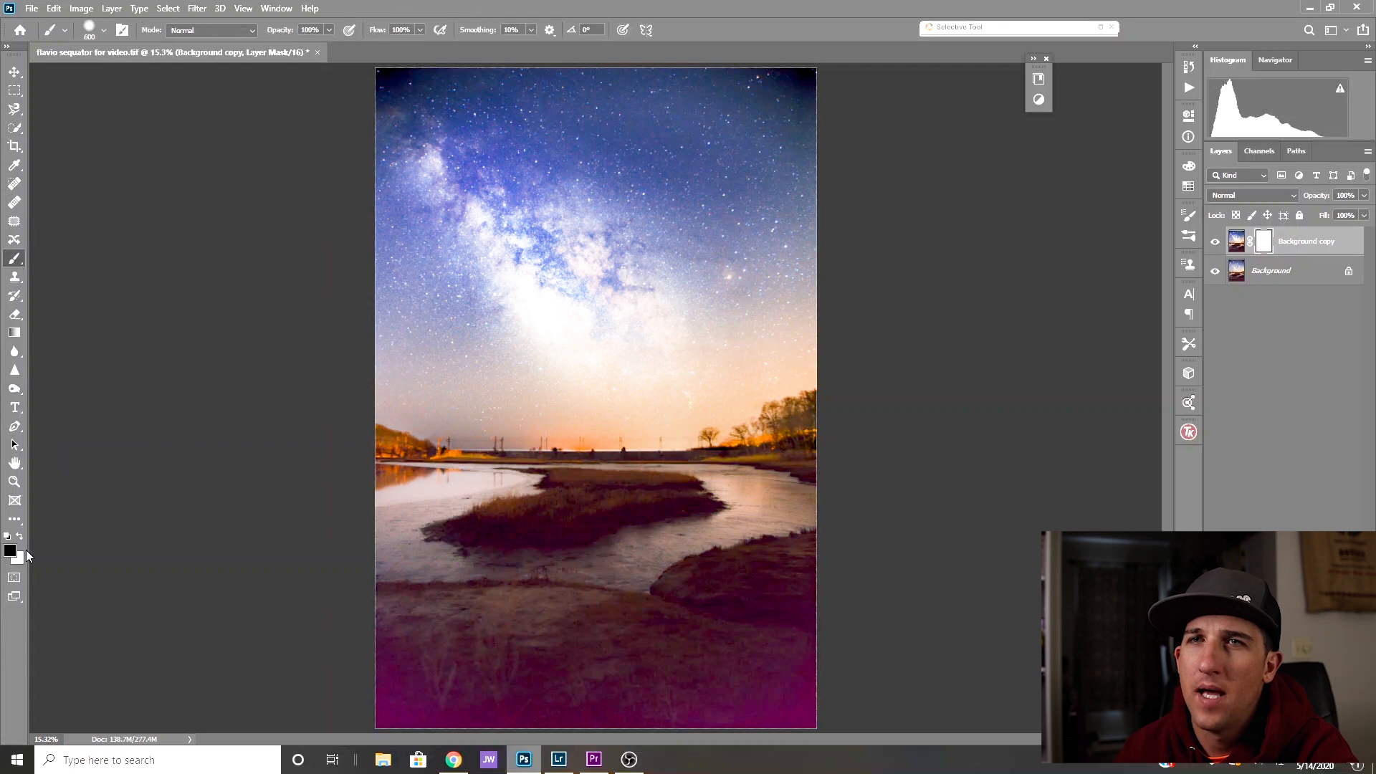
left_click(329, 30)
left_click(293, 45)
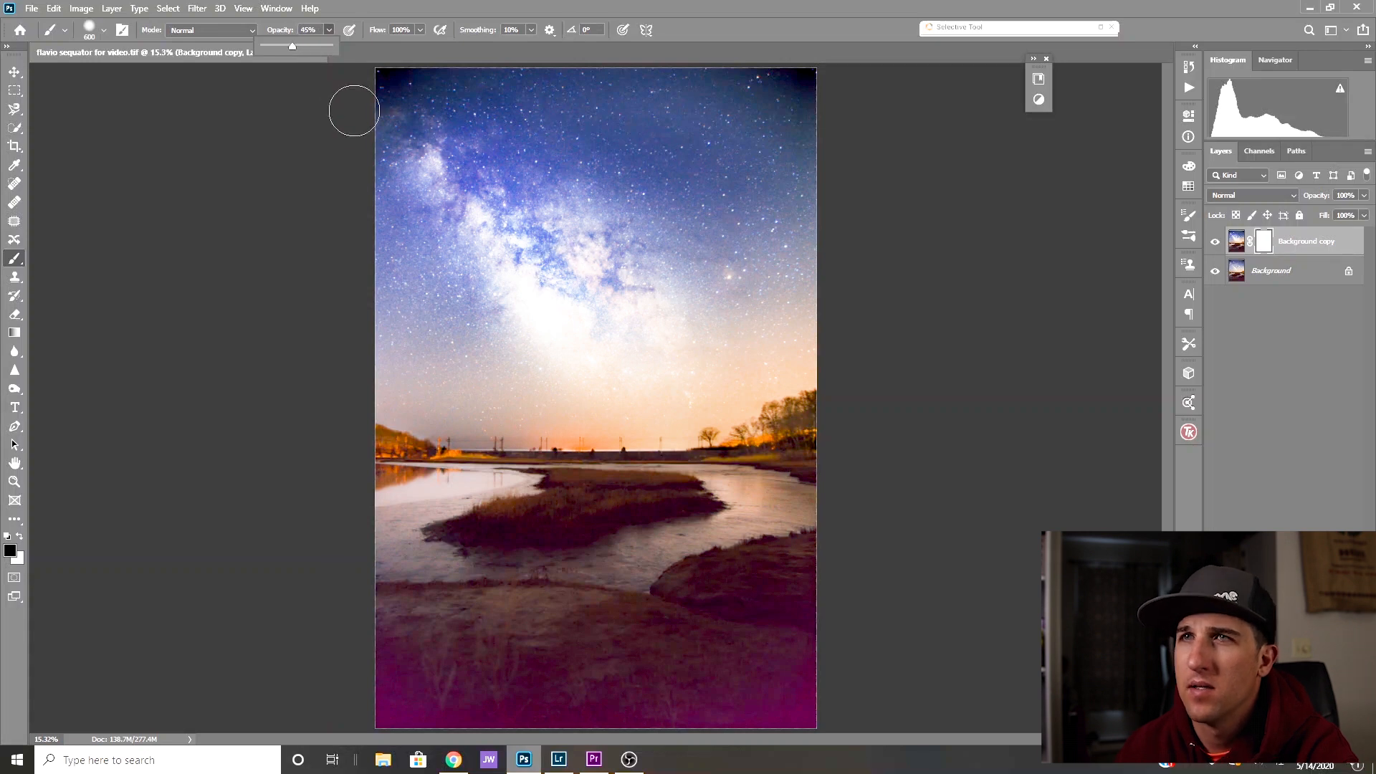
key("bracketright")
key("bracketright")
key("bracketright")
key("bracketright")
key("bracketright")
key("bracketright")
key("bracketright")
key("bracketright")
key("bracketright")
mouse_move(540, 275)
left_mouse_down()
mouse_move(630, 313)
mouse_move(687, 240)
left_mouse_up()
left_click(1189, 68)
left_click(1188, 68)
left_click(1188, 67)
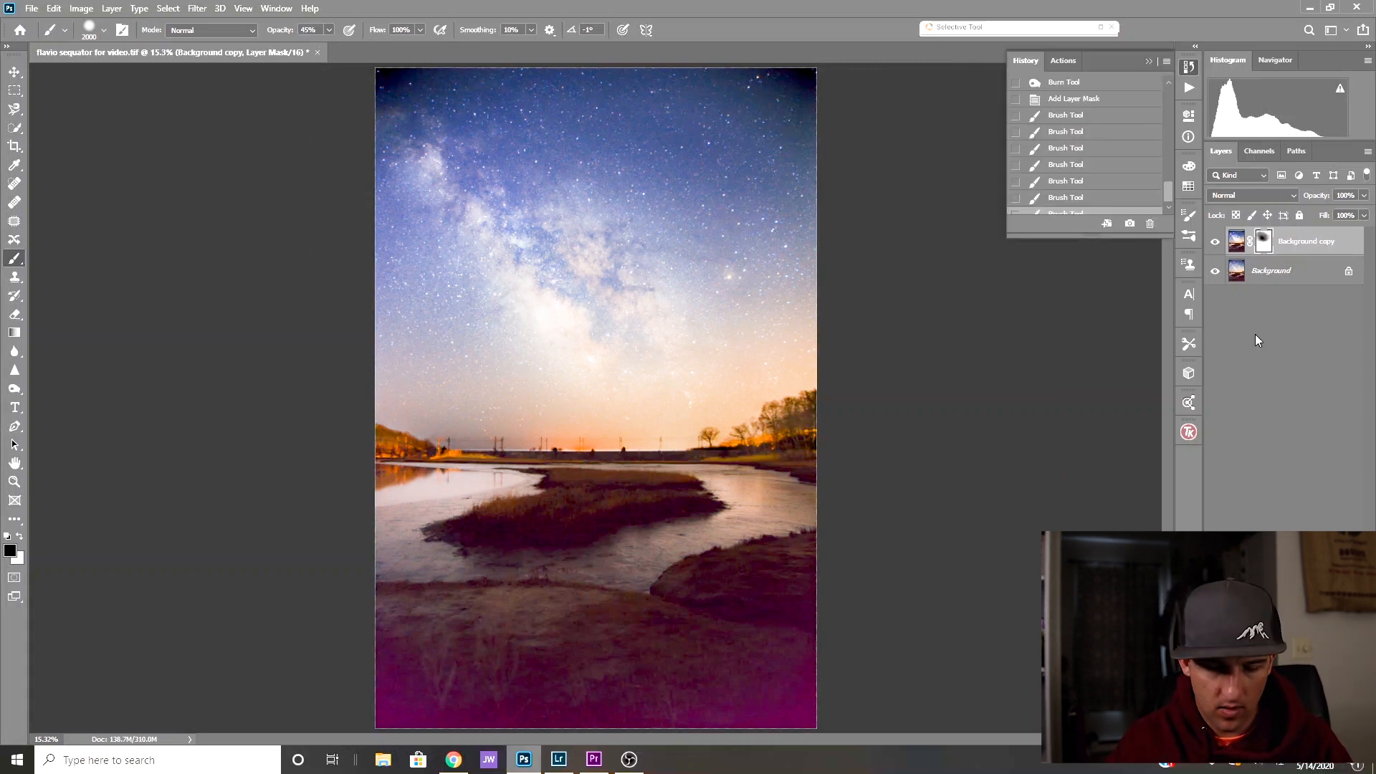
- Make a further Levels adjustment and crop the image to a 4:5 (8:10) ratio, trimming the upper sky and lower foreground
key("ctrl+l")
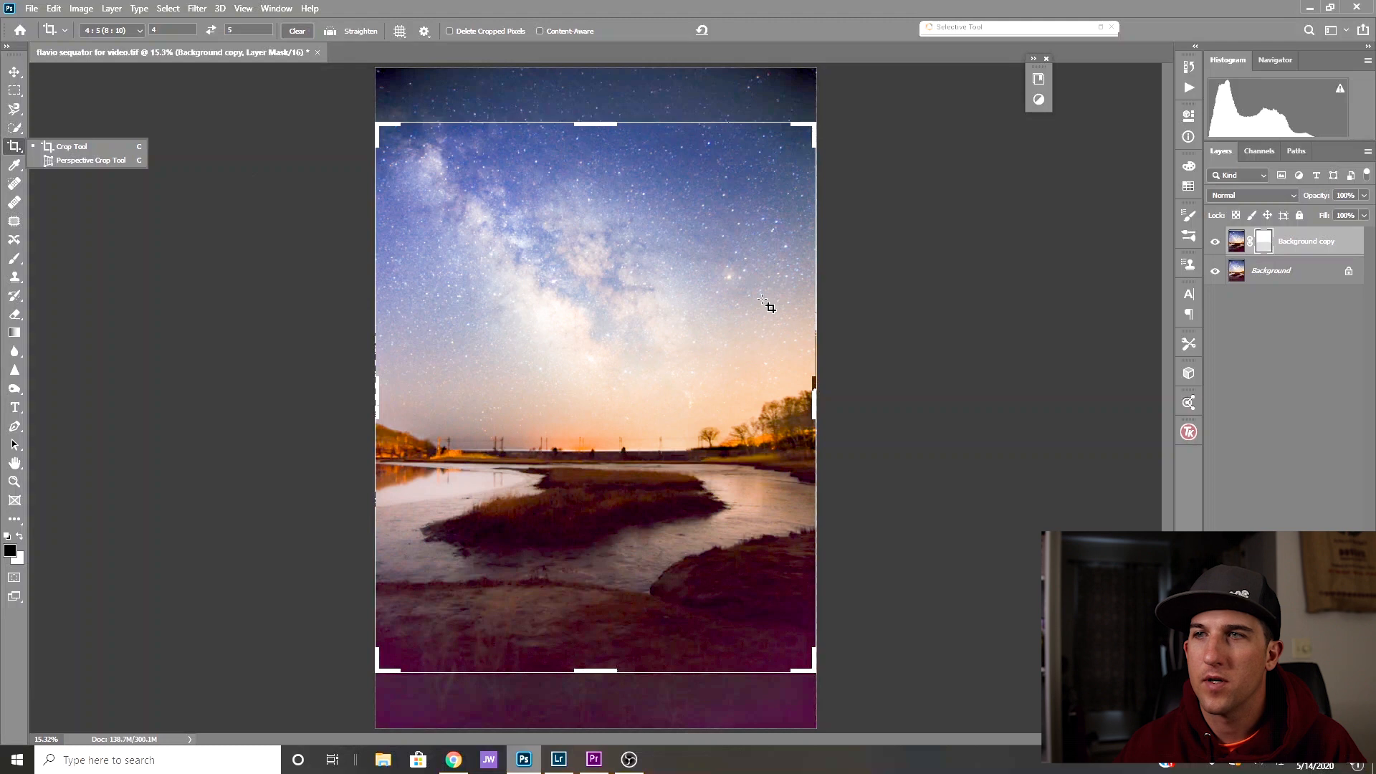
left_click(672, 360)
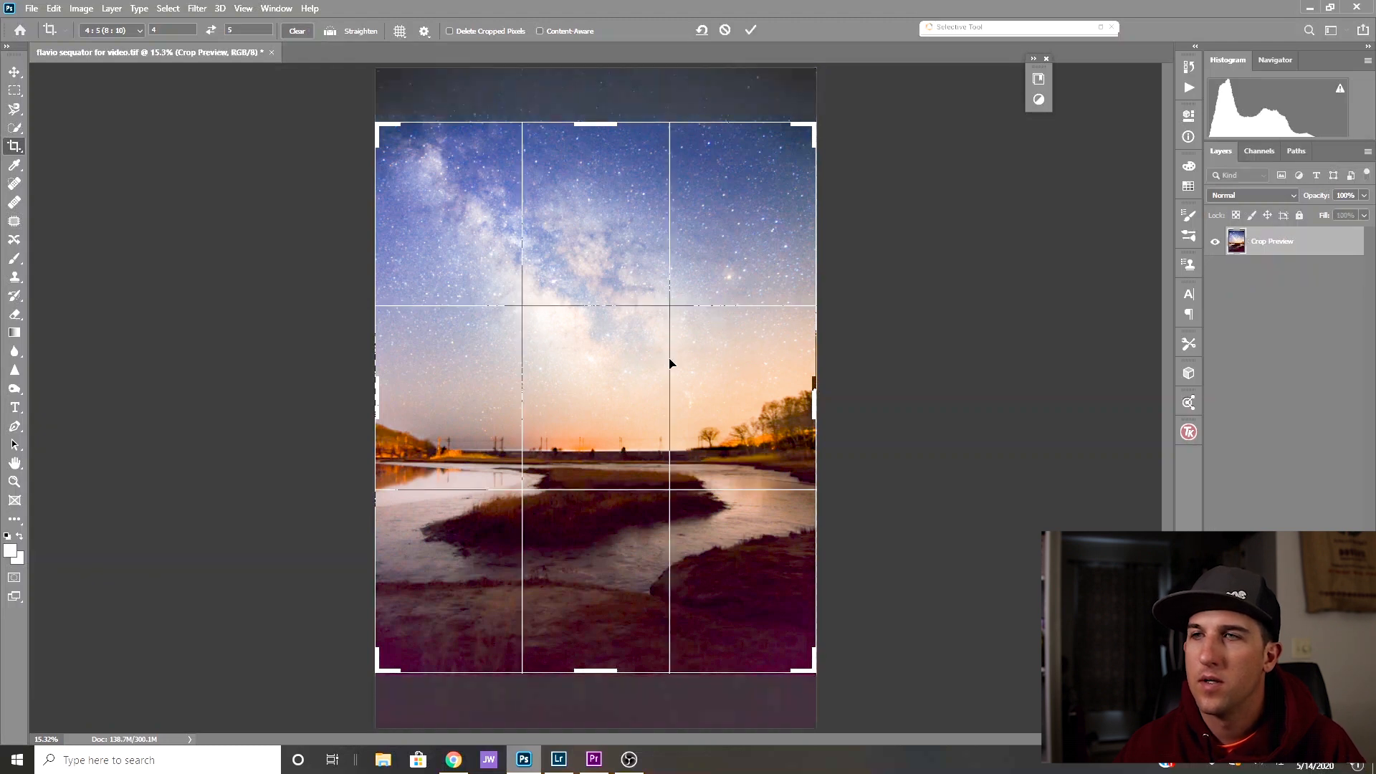
mouse_move(672, 379)
left_mouse_down()
mouse_move(673, 437)
mouse_move(677, 373)
mouse_move(677, 391)
left_mouse_up()
left_click(750, 30)
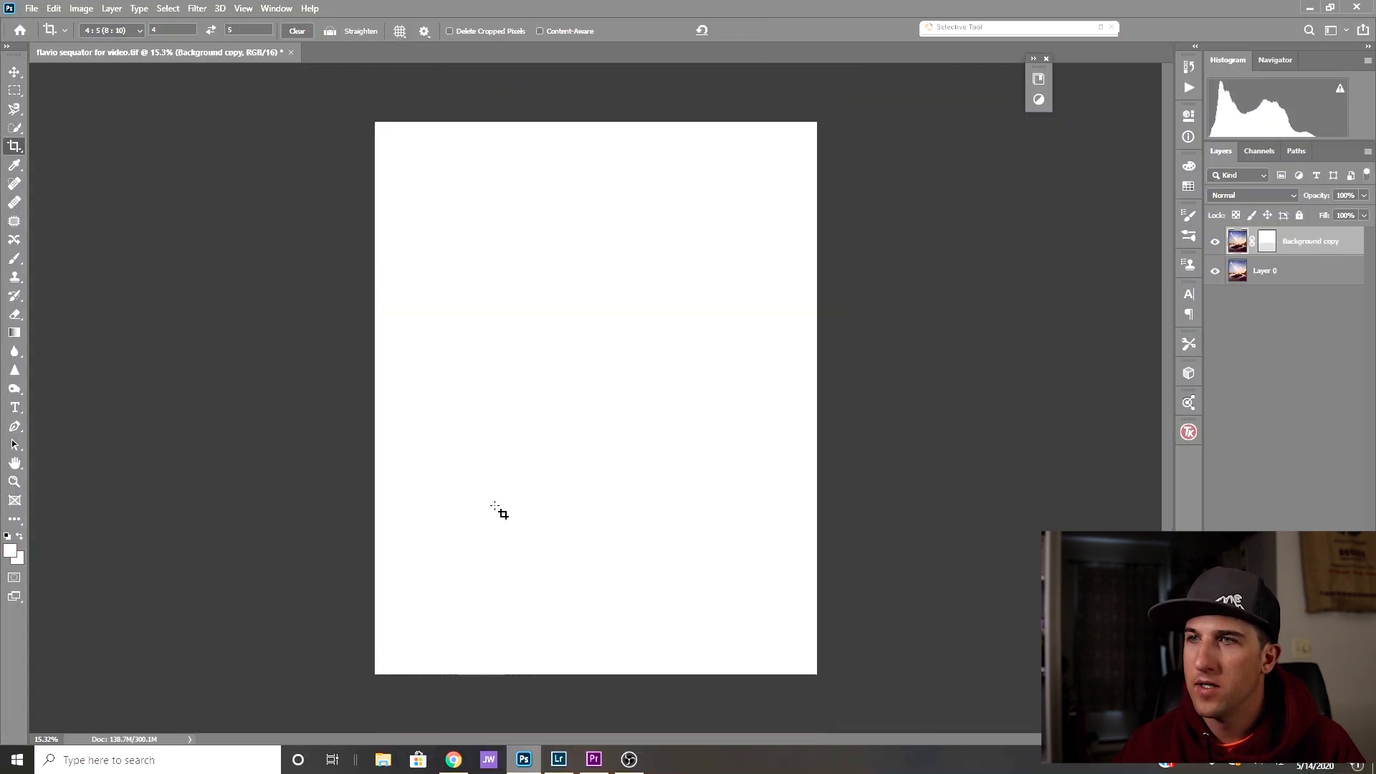
key("z")
key("ctrl+0")
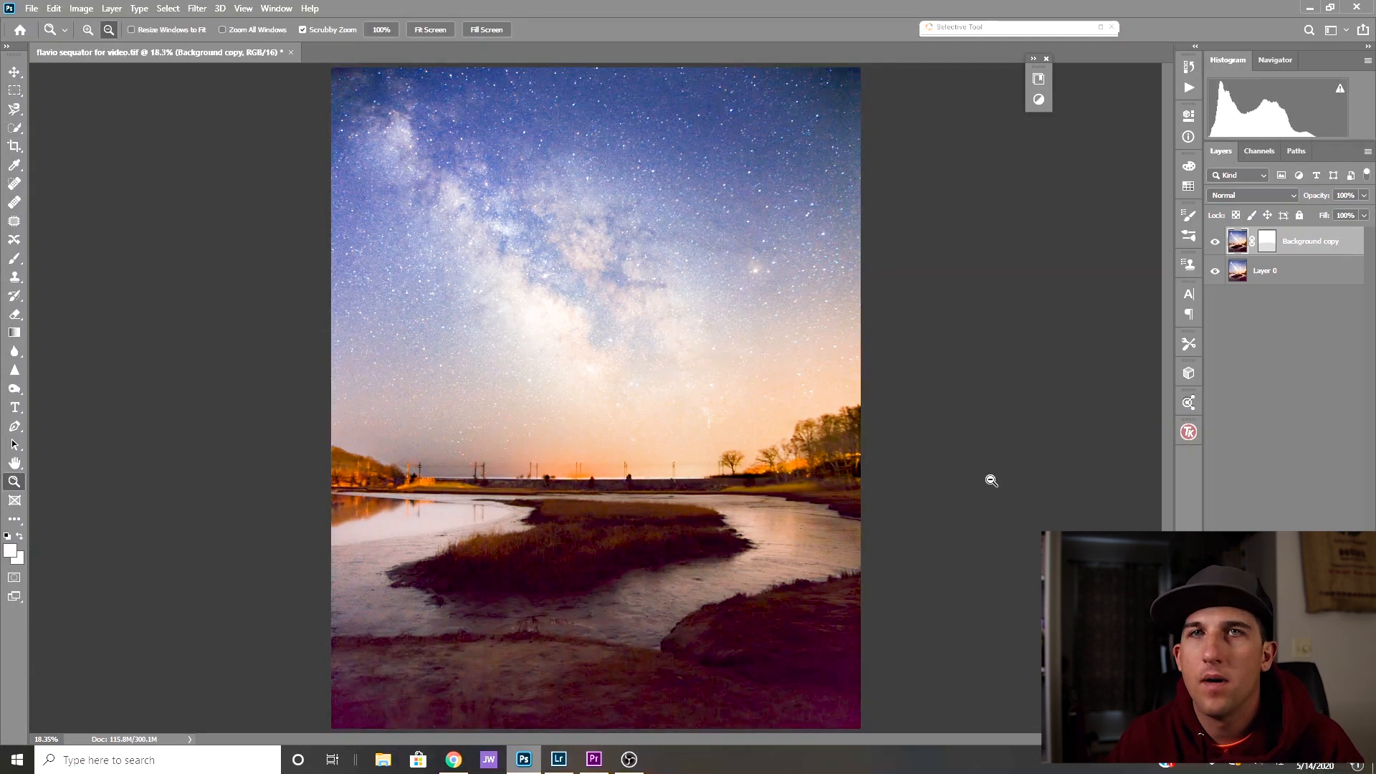